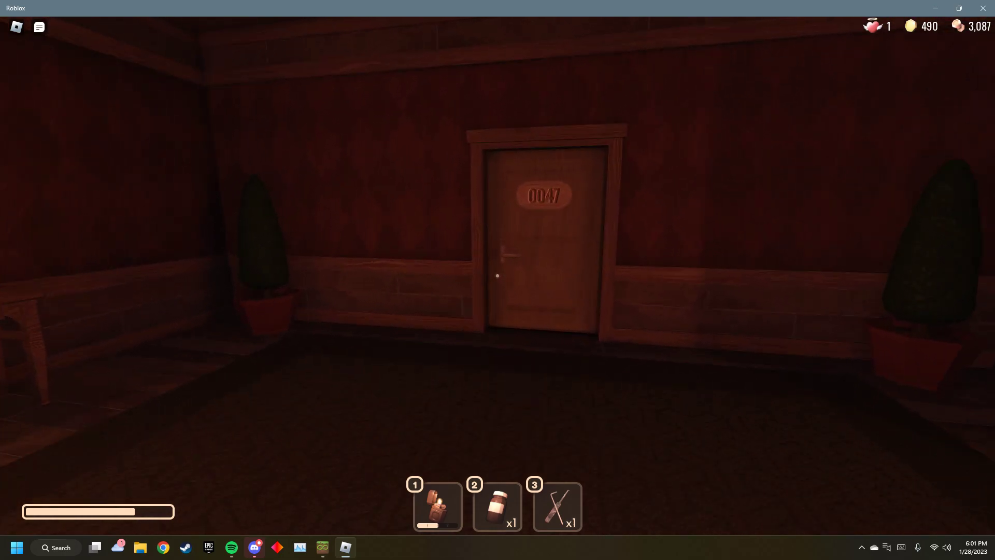
- Walk through door 47, loot the table drawer under the painting, and open door 48
key("w")
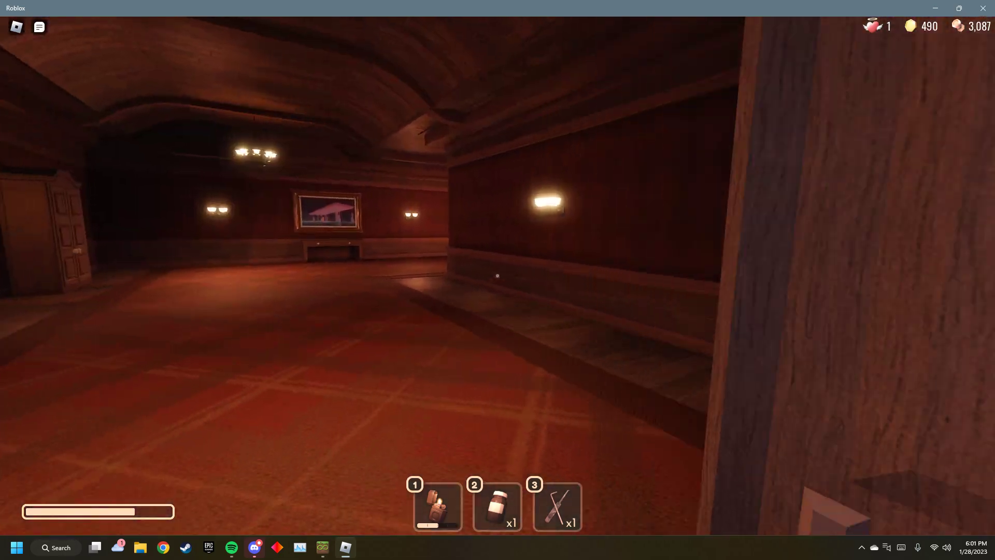
key("w")
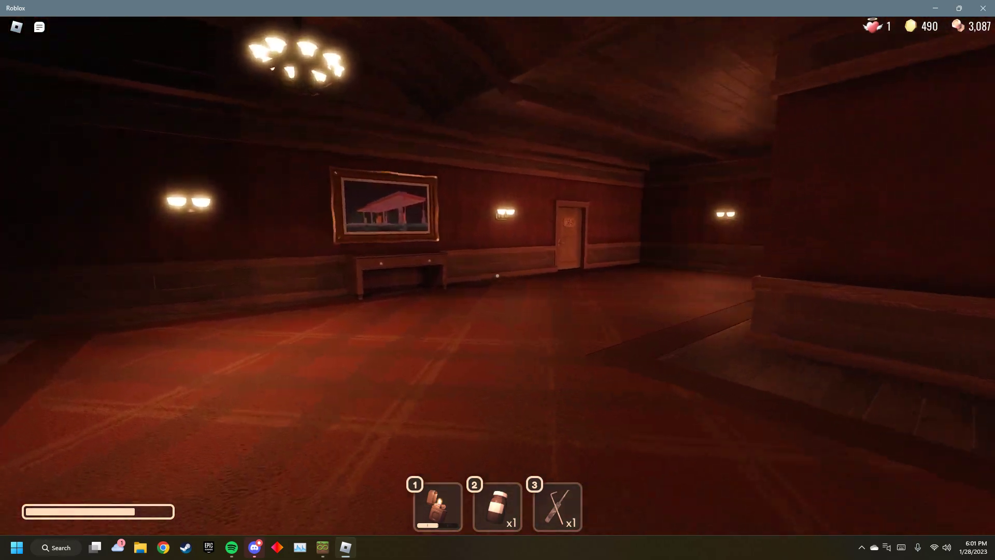
key("w")
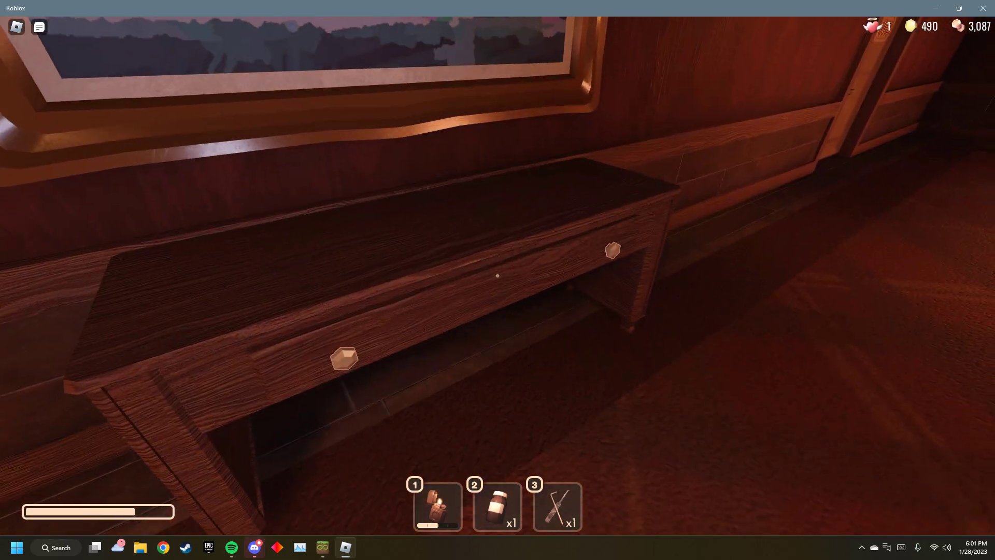
key("e")
key("w")
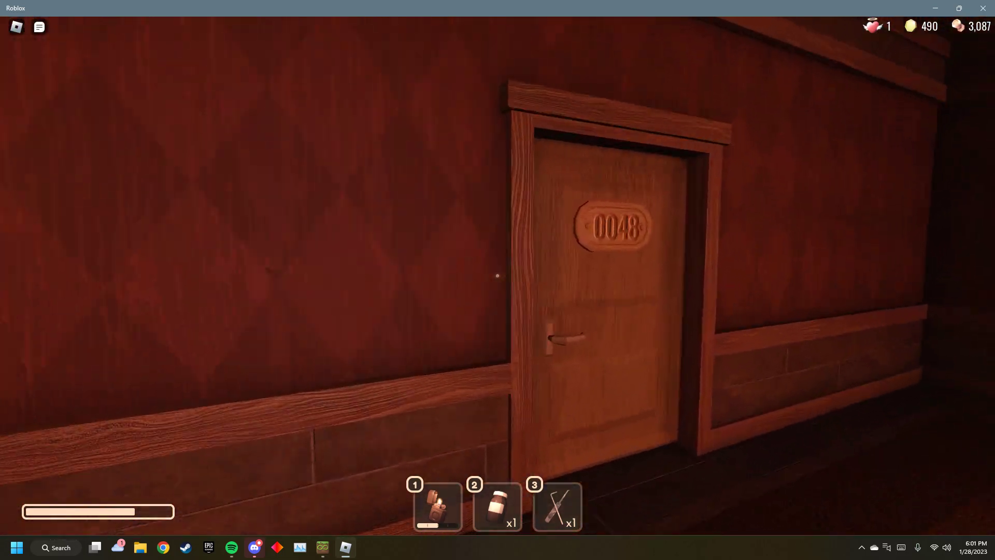
key("w")
- Light the lighter and follow the dark corridor to door 49
key("1")
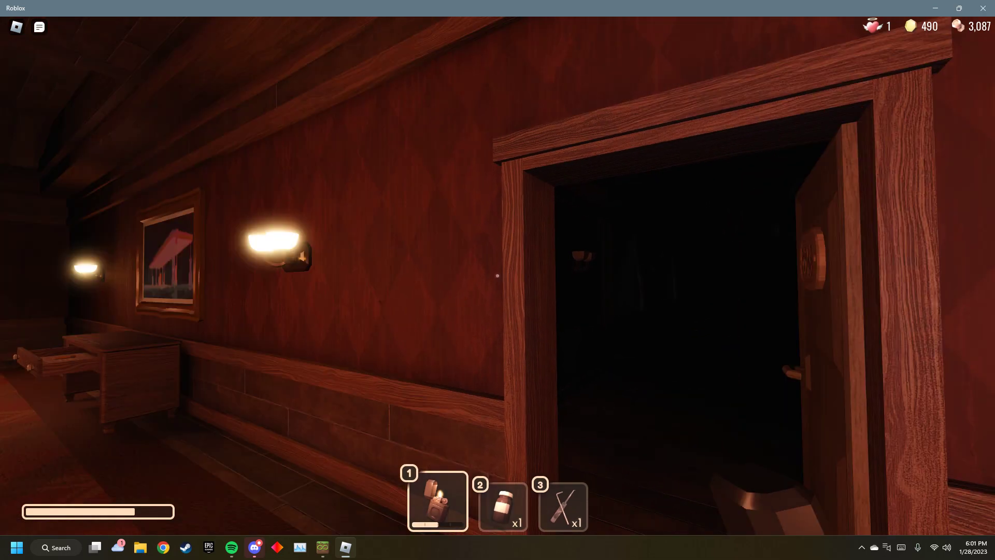
left_click(498, 275)
key("w")
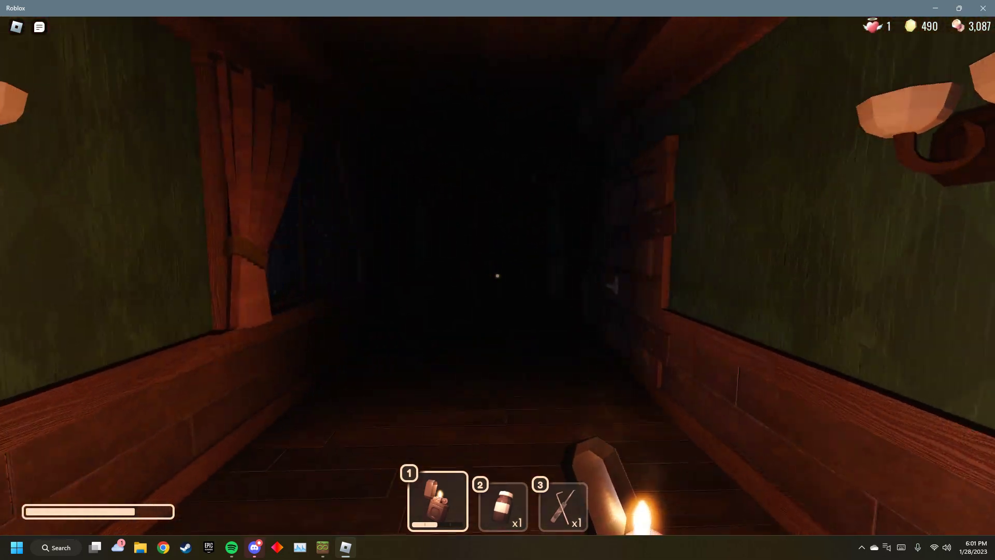
key("w")
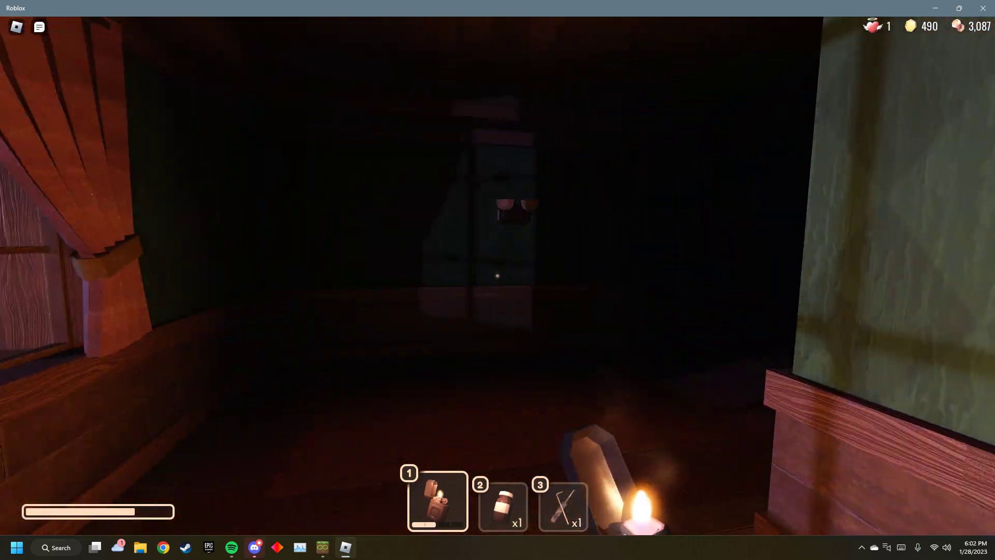
key("w")
key("w")
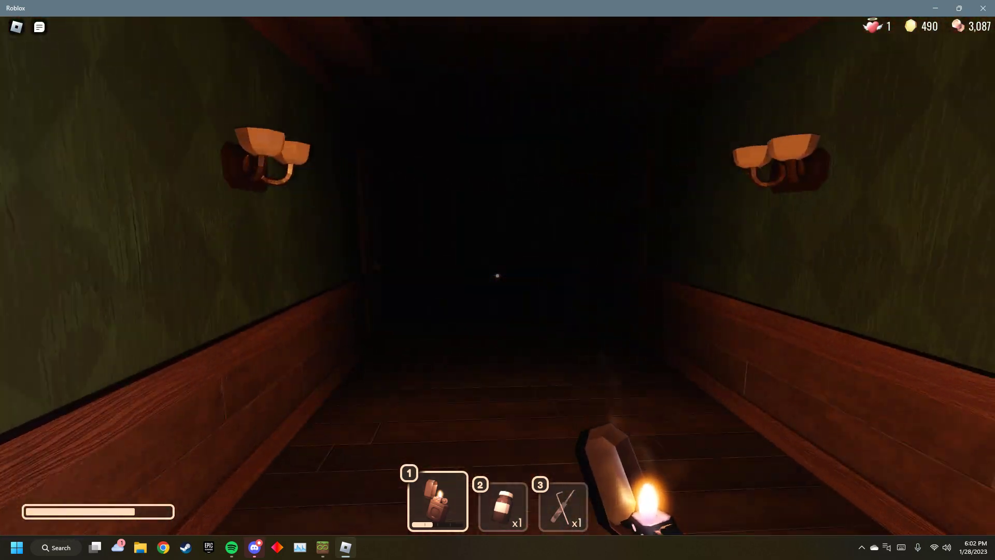
key("w")
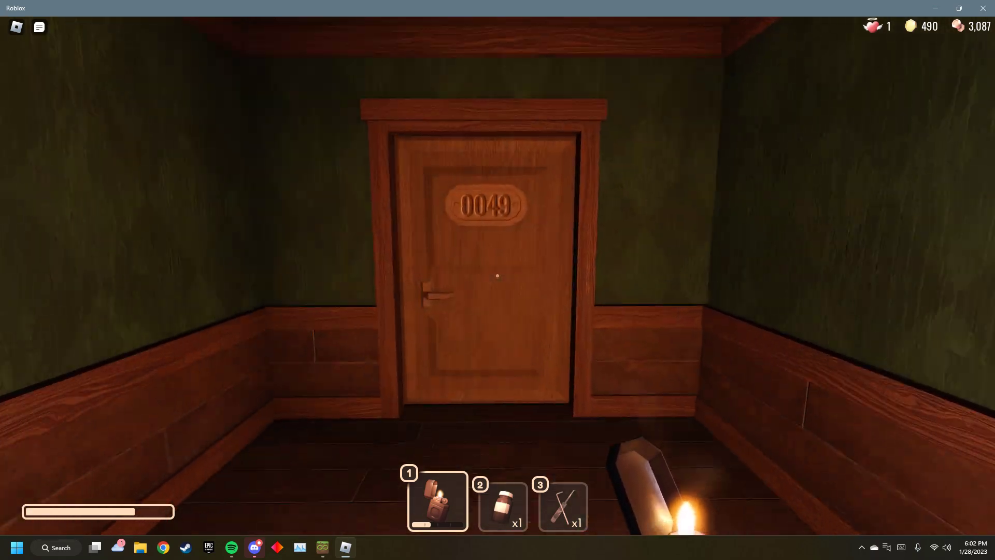
- Enter the stair room past door 49 and climb to the upper-floor dresser
key("w")
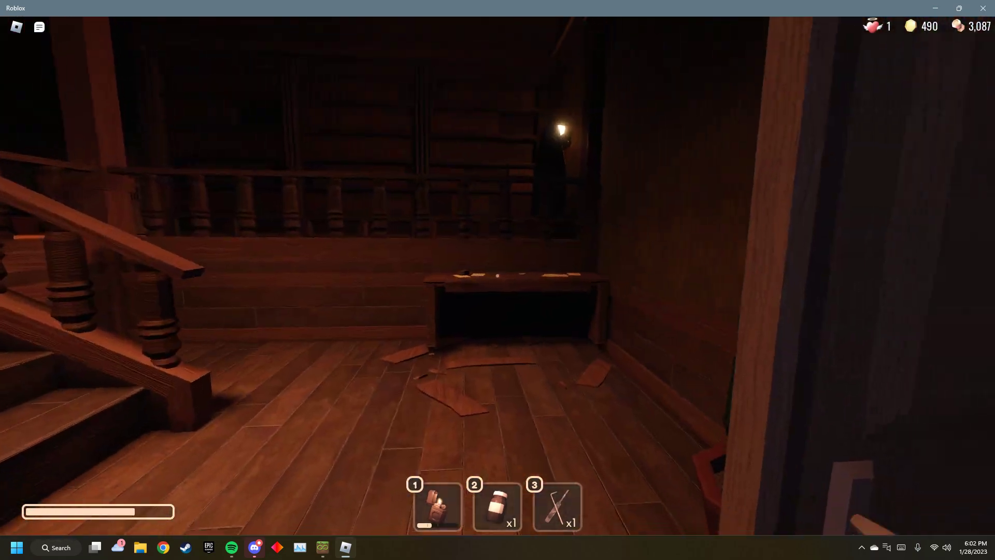
key("w")
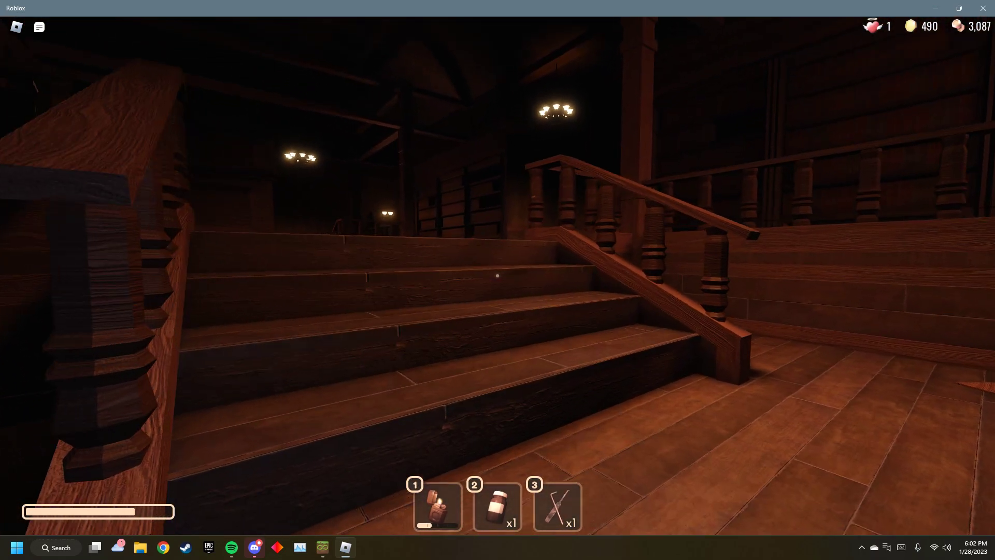
key("w")
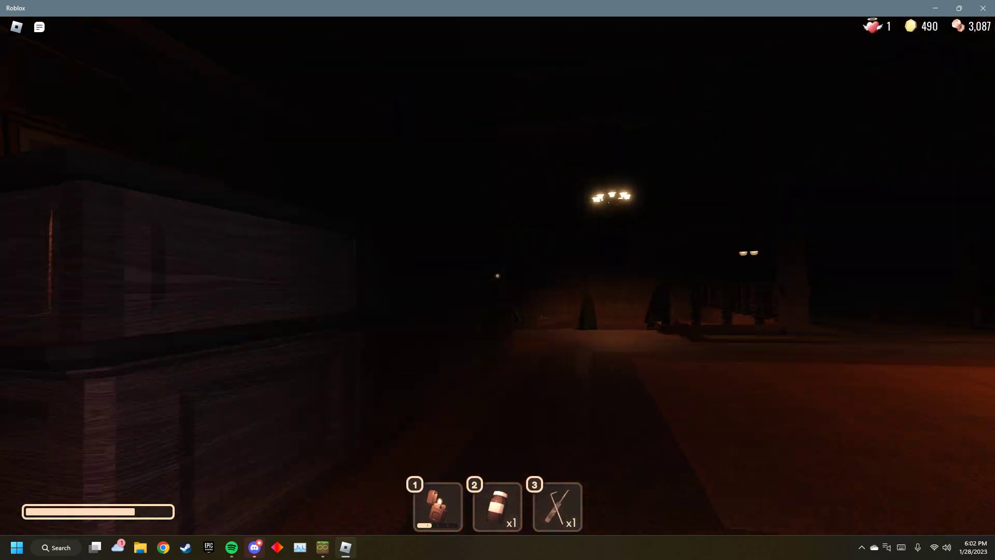
key("w")
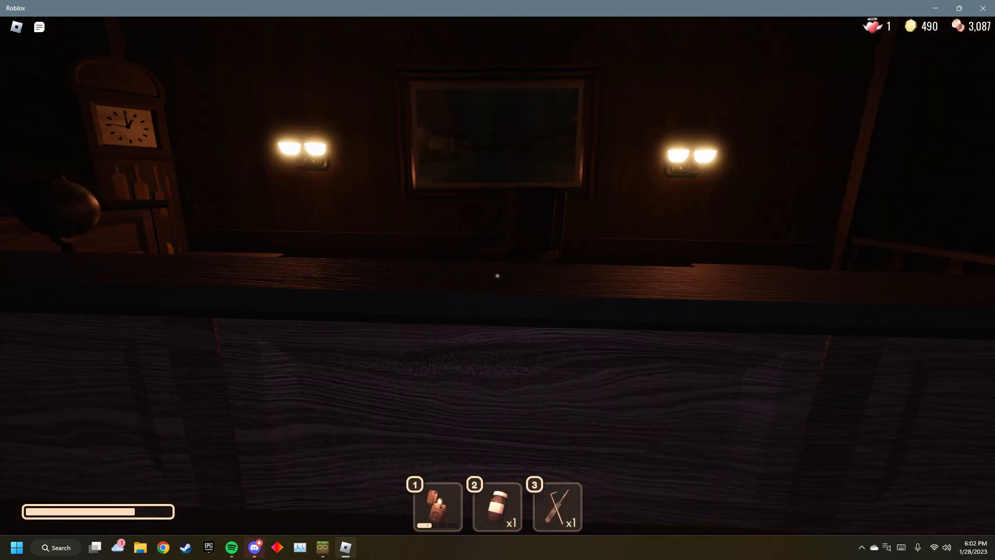
key("w")
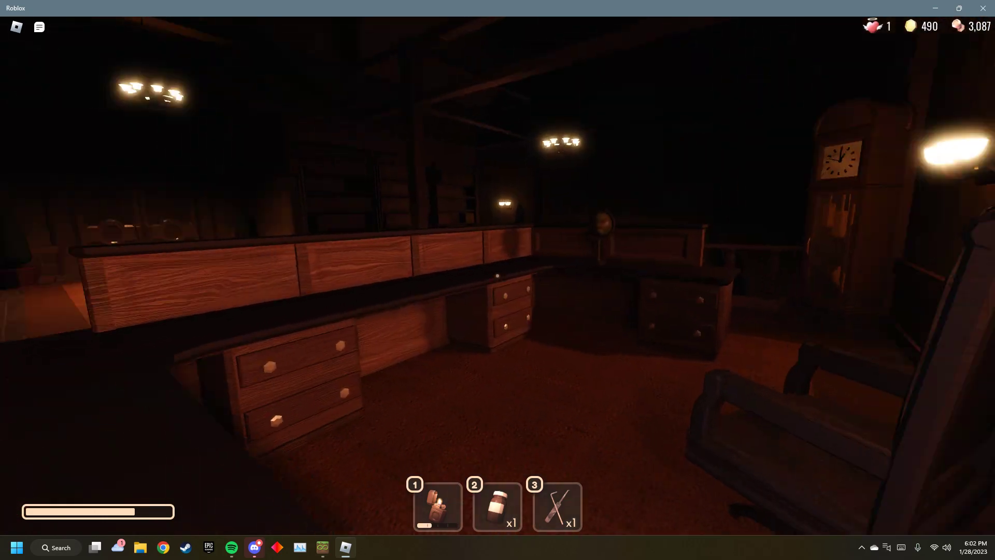
- Loot the coins from the dresser drawer and the nightstand's top drawer
key("e")
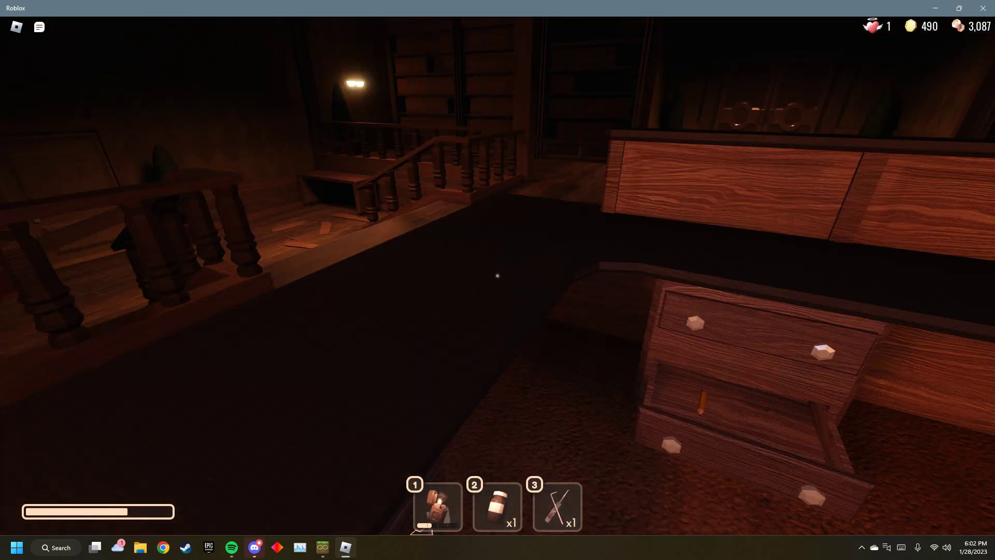
key("e")
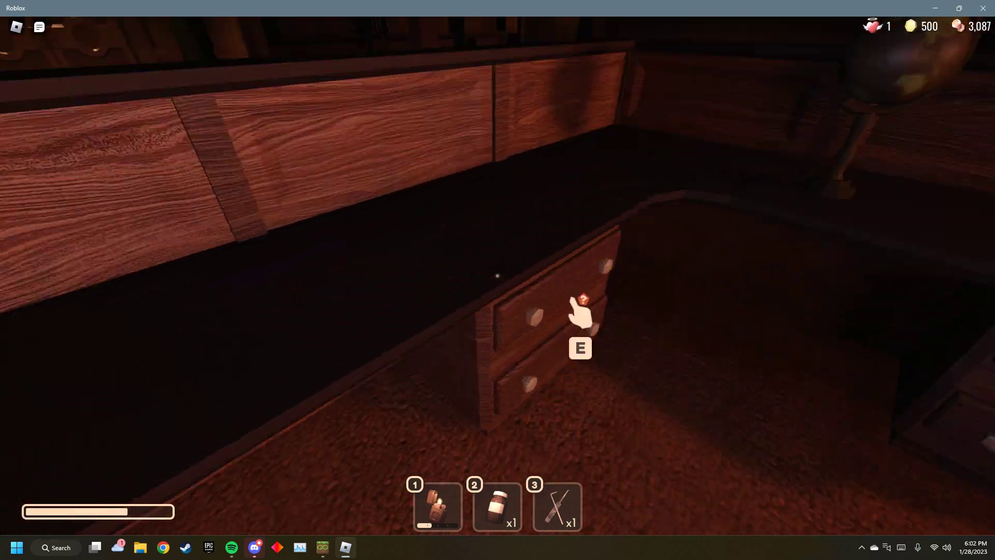
key("e")
key("e")
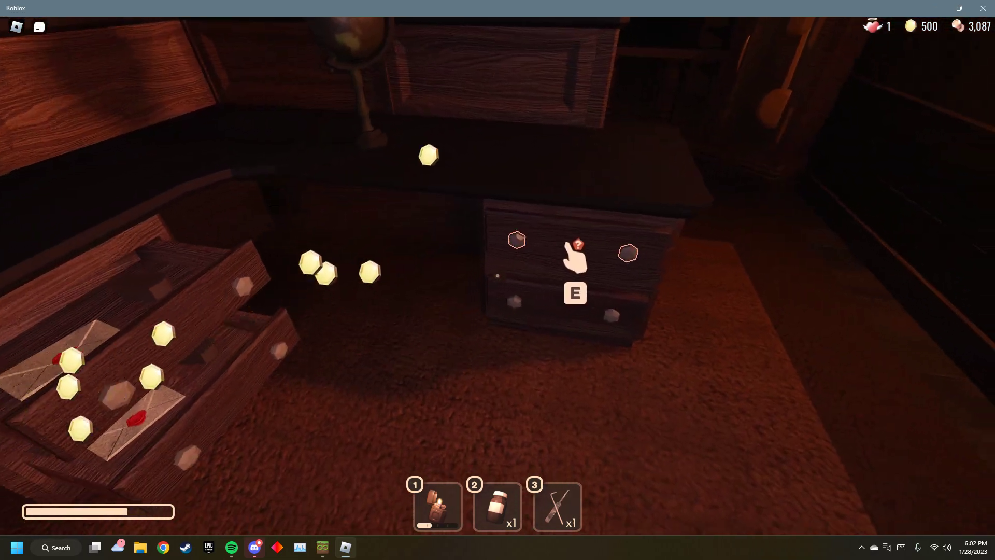
key("e")
key("e")
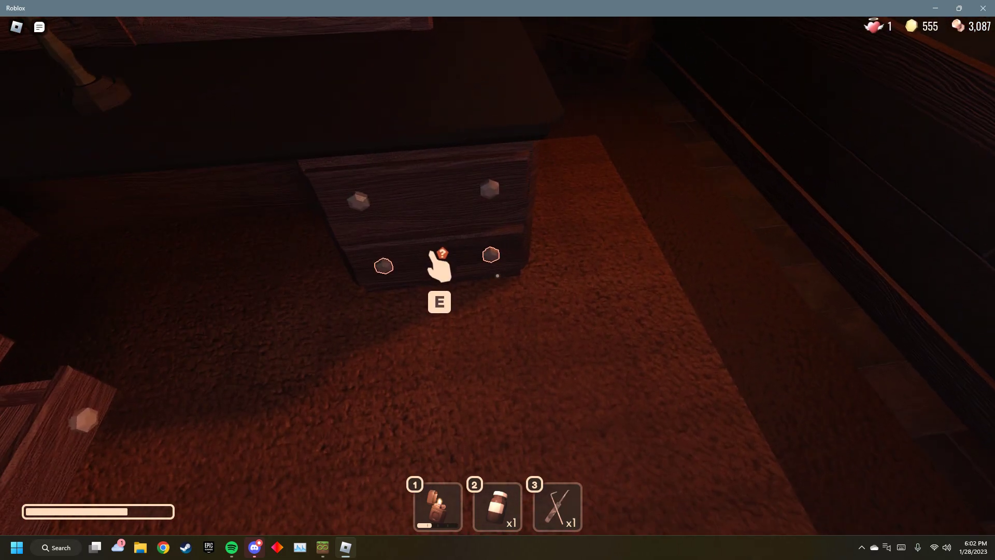
- Pick up the gold near the bench, raising gold to 560, and go back downstairs
key("w")
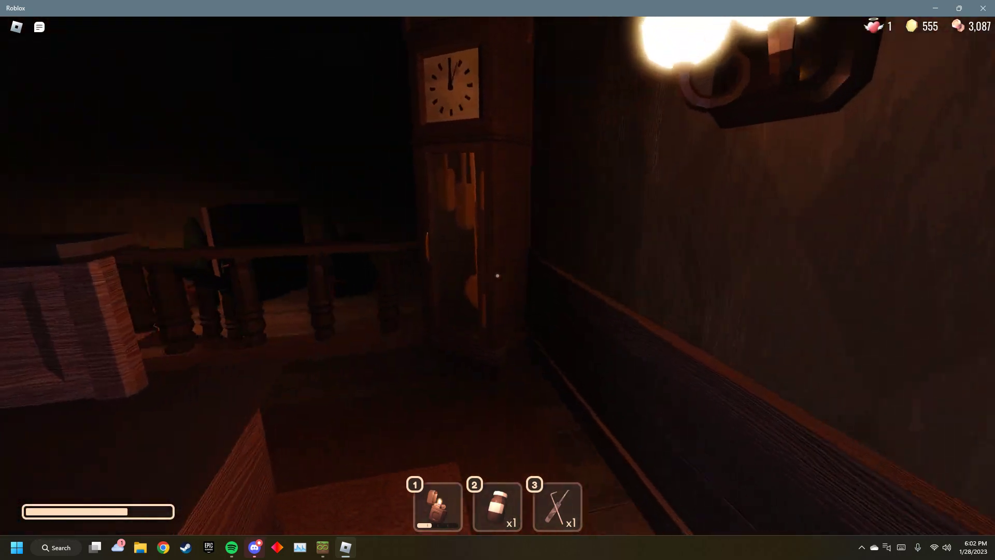
key("w")
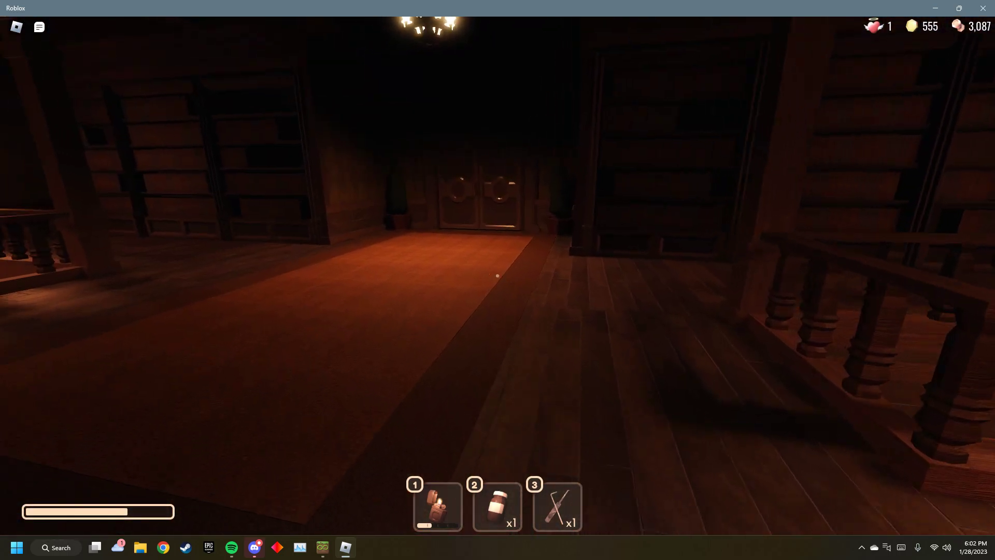
key("w")
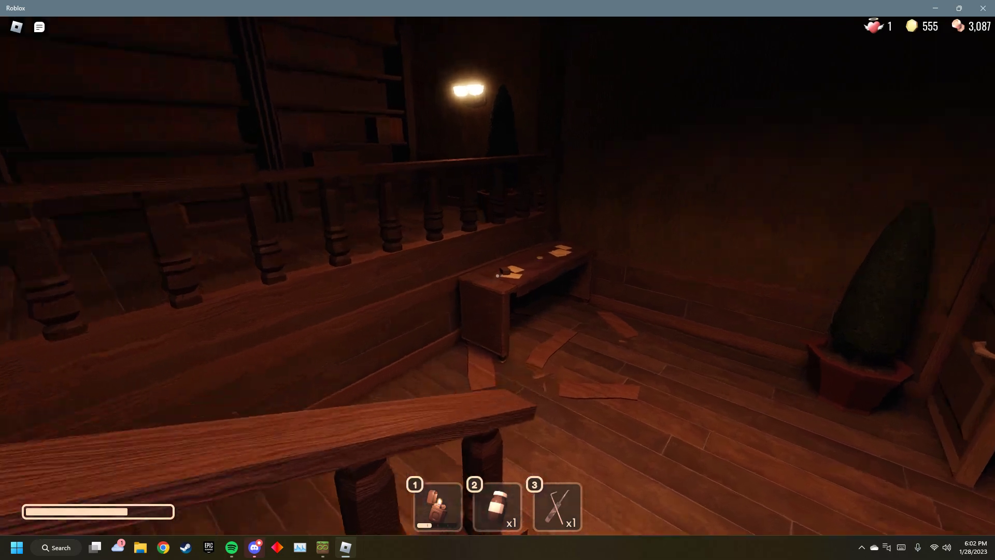
key("e")
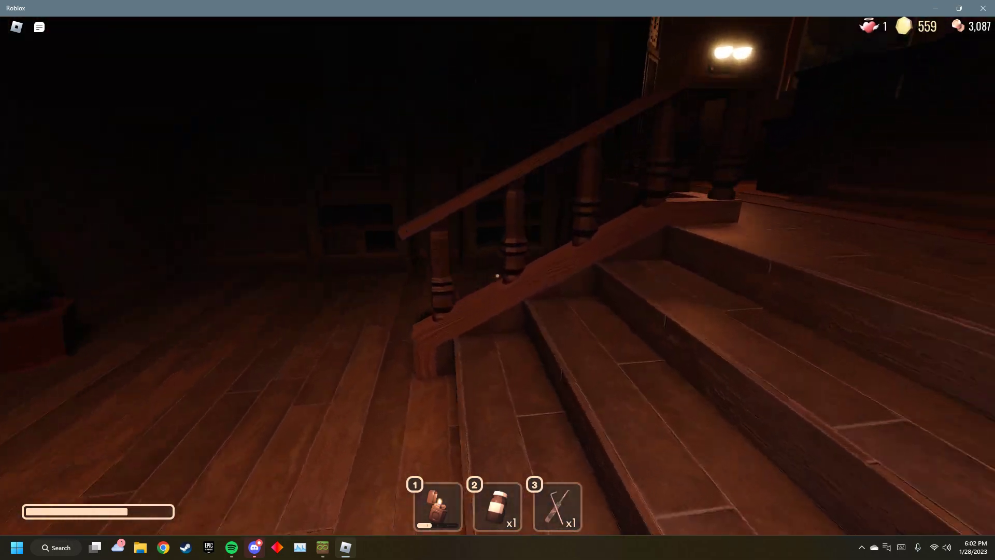
key("w")
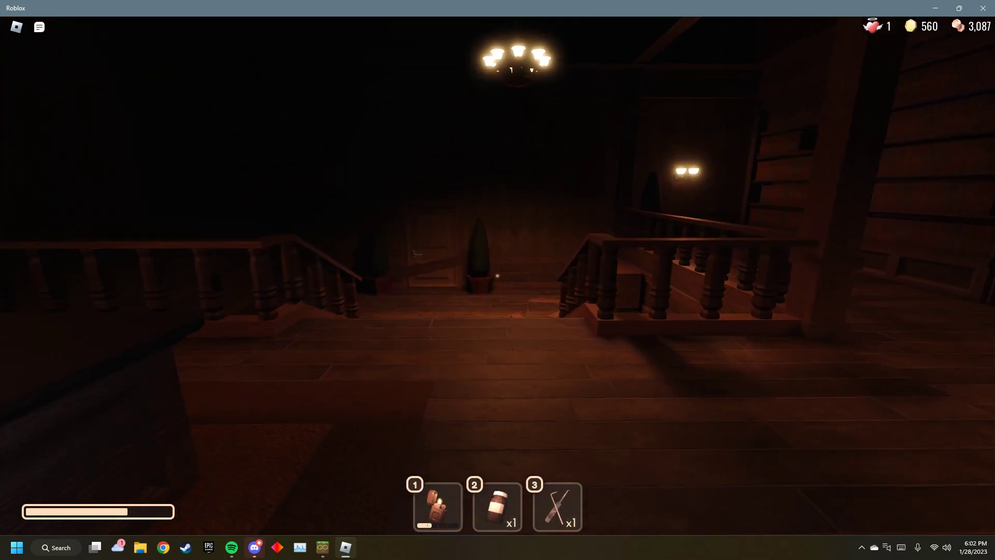
key("w")
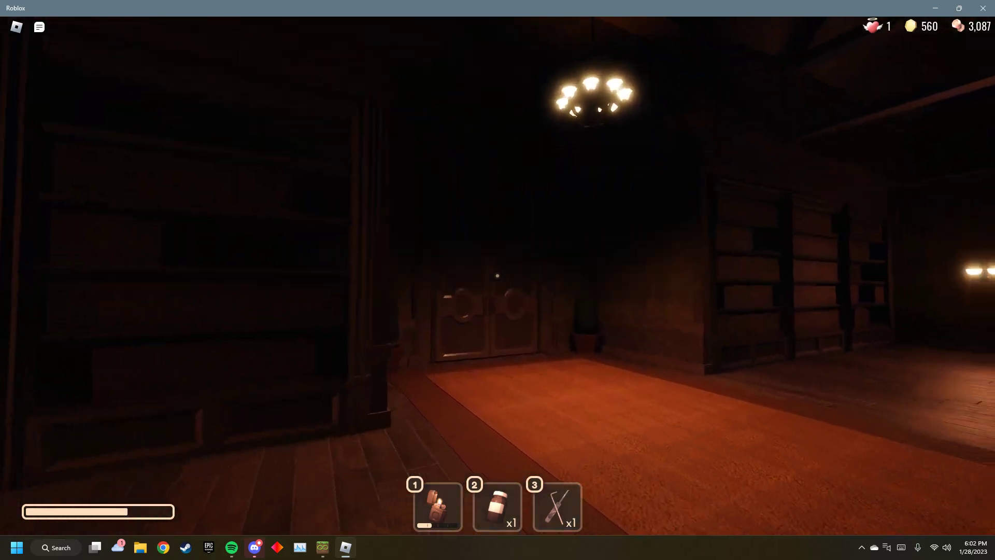
- Walk the arched corridor, reading the triangle = 4 and pentagon = 5 hint books
key("w")
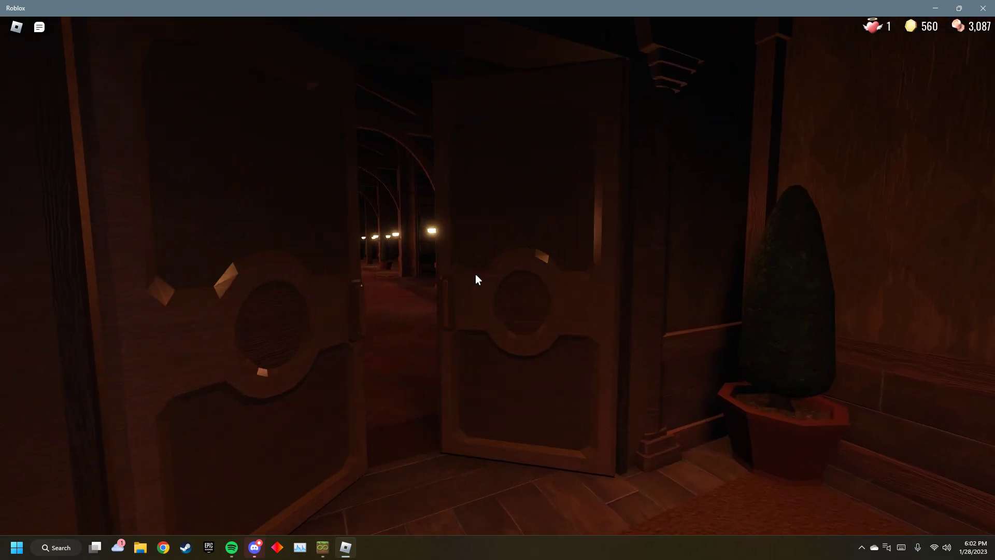
key("w")
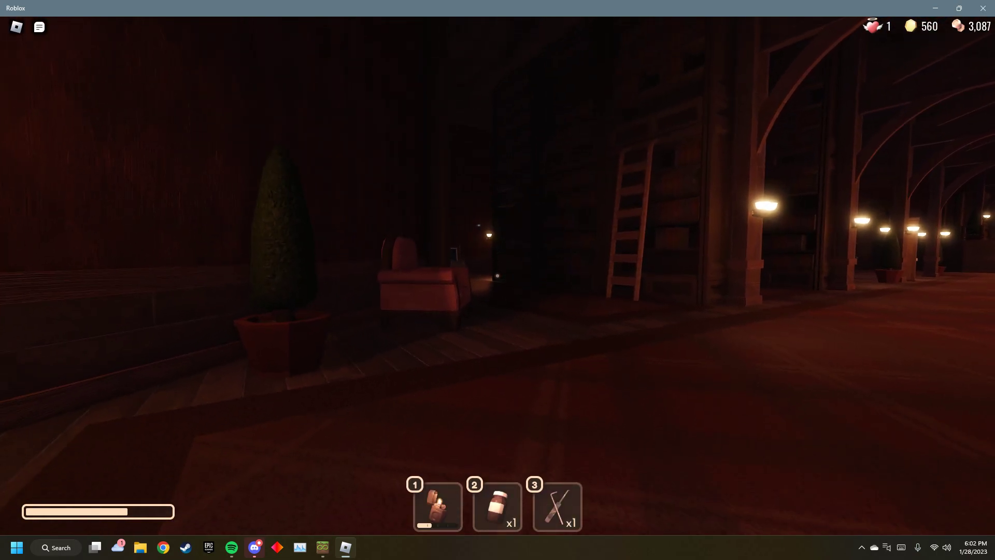
key("w")
key("w")
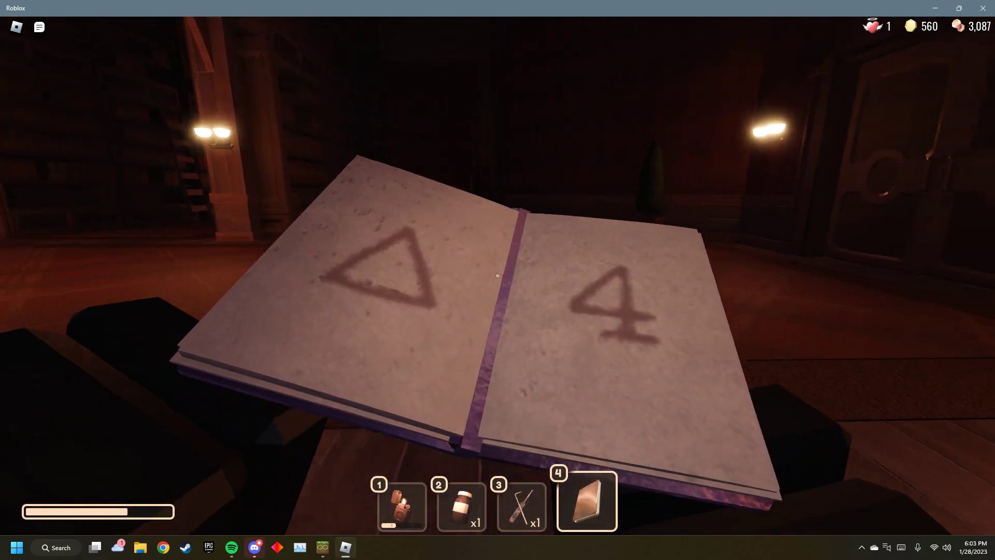
key("w")
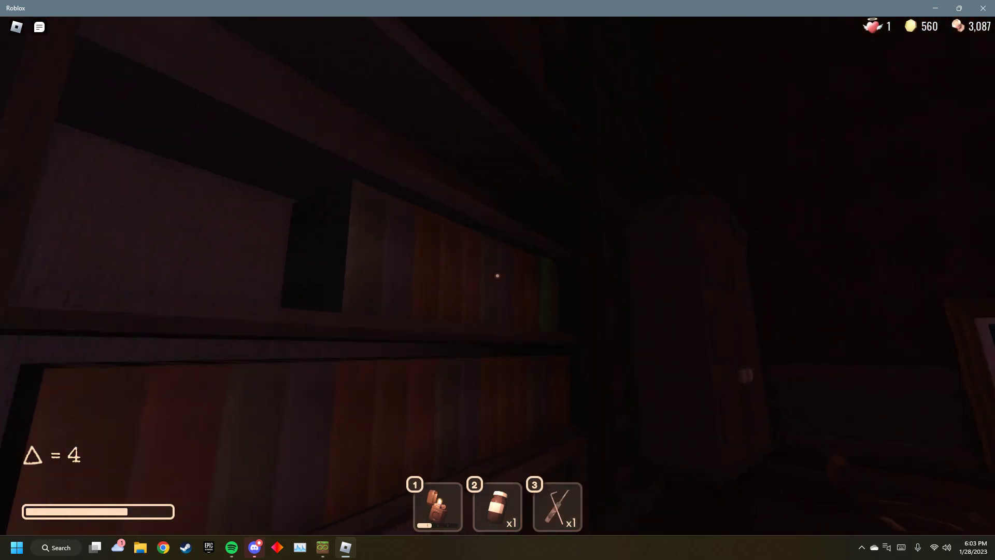
key("e")
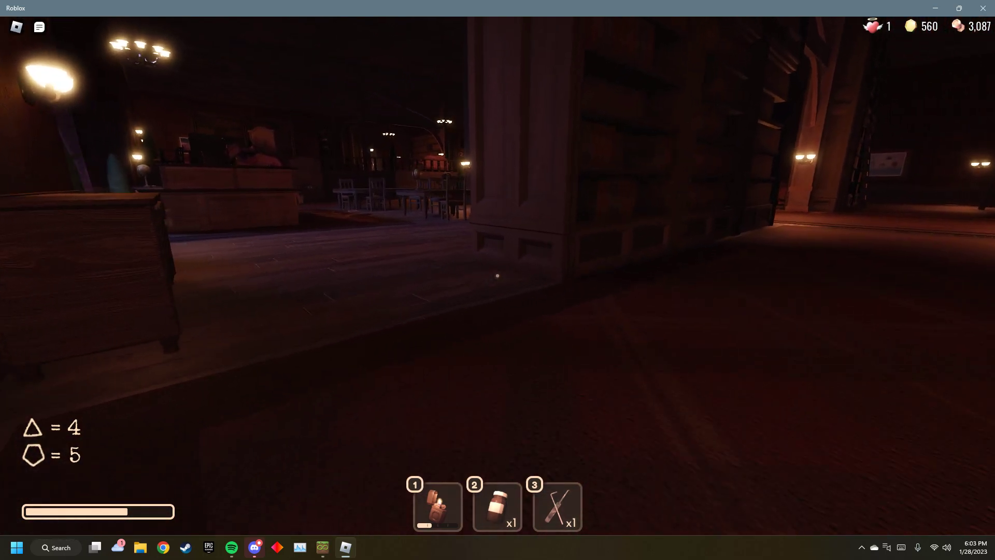
- Collect the gold coins, reaching 585, and approach the desk with the typewriter
key("e")
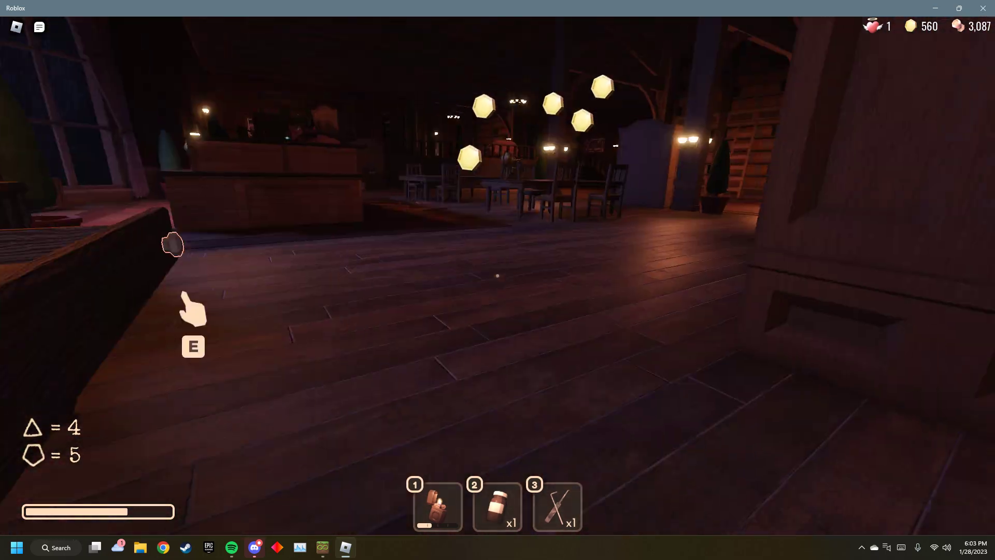
key("w")
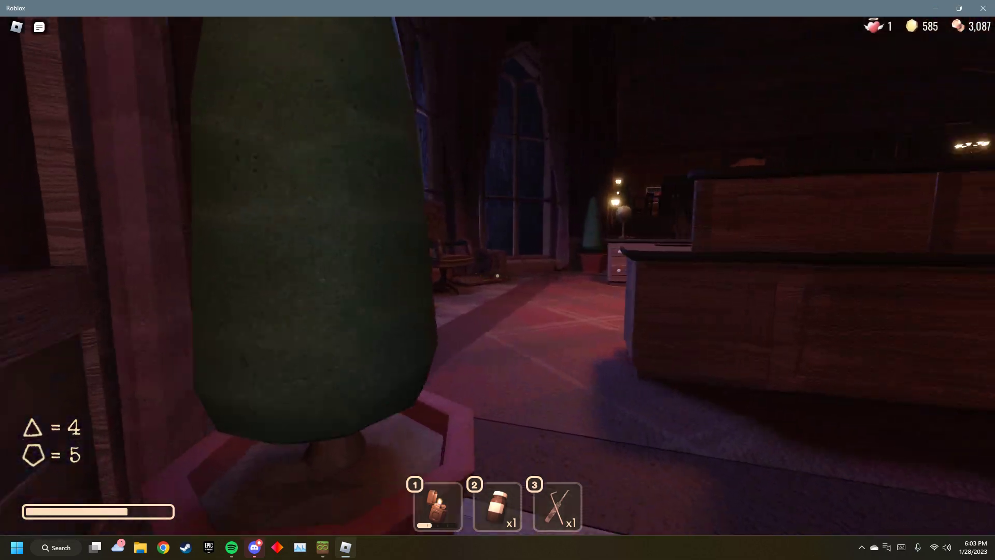
key("w")
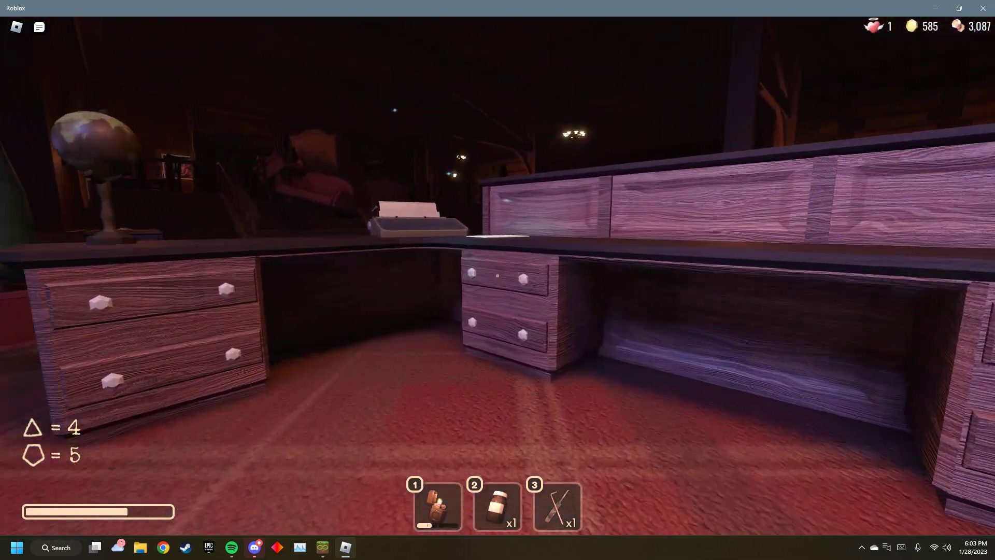
- Take the clue paper from the desk, switch back to the lighter, and step away
key("e")
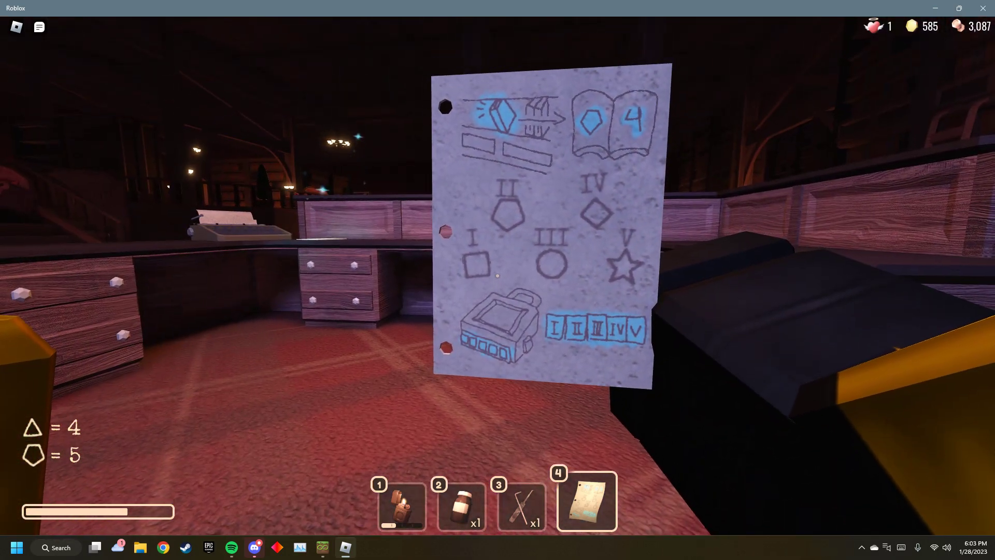
key("1")
key("s")
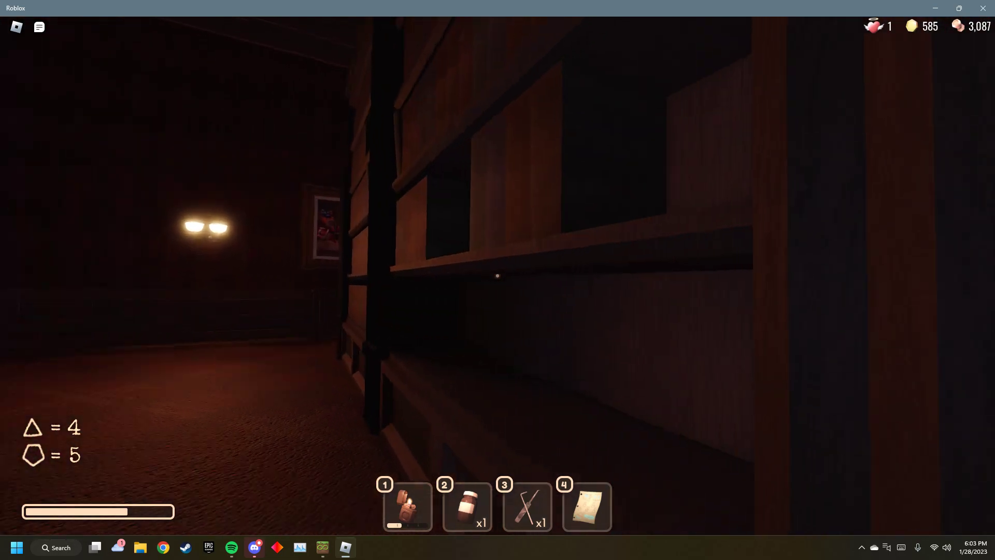
- Grab the bookshelf hint books and compare them against the code paper
key("e")
key("e")
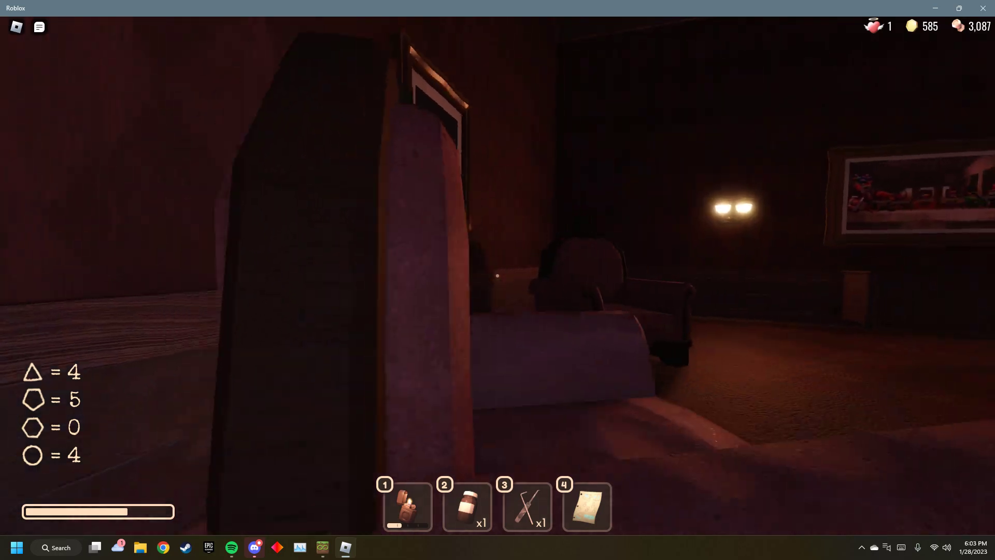
key("4")
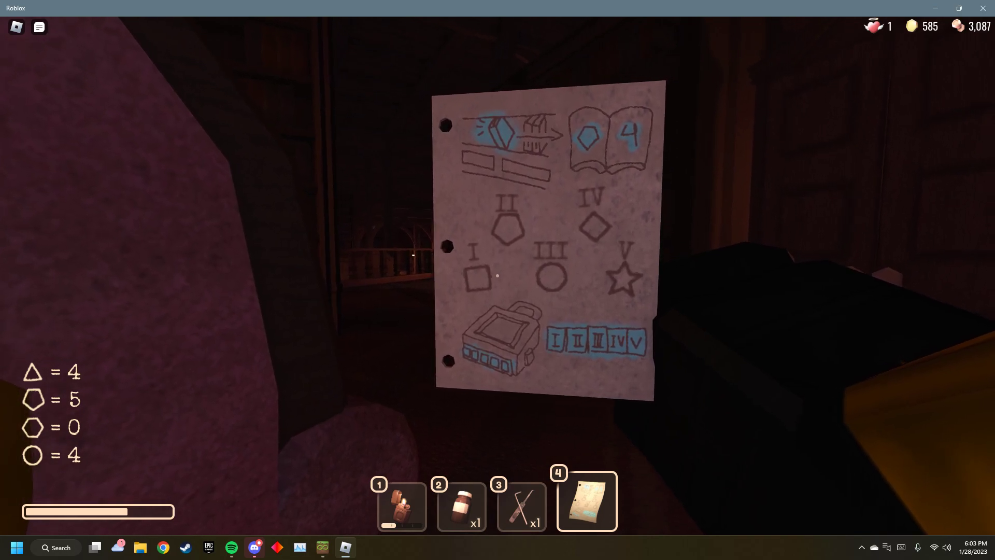
key("4")
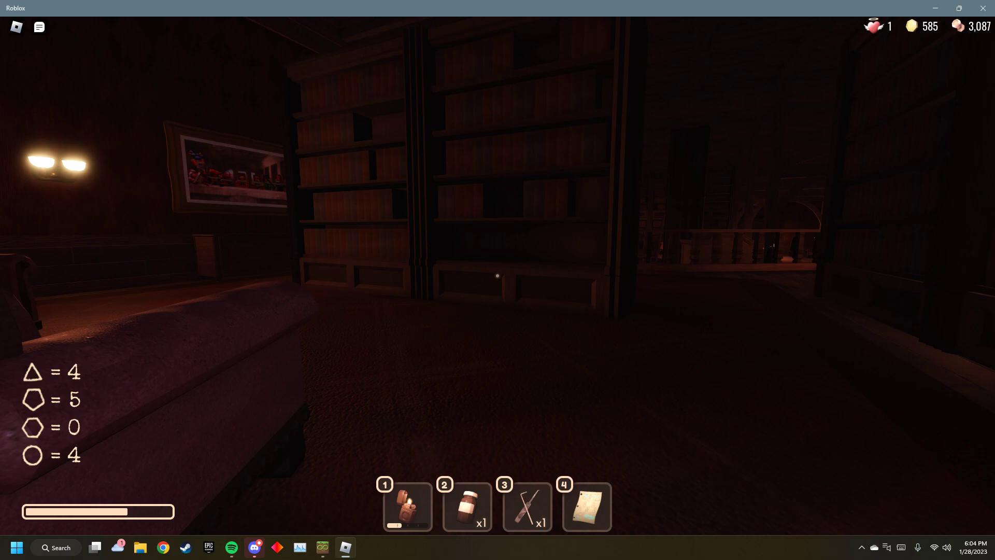
- Take the circle = 4 hint book and the desk gold (595), then raise the paper again
key("w")
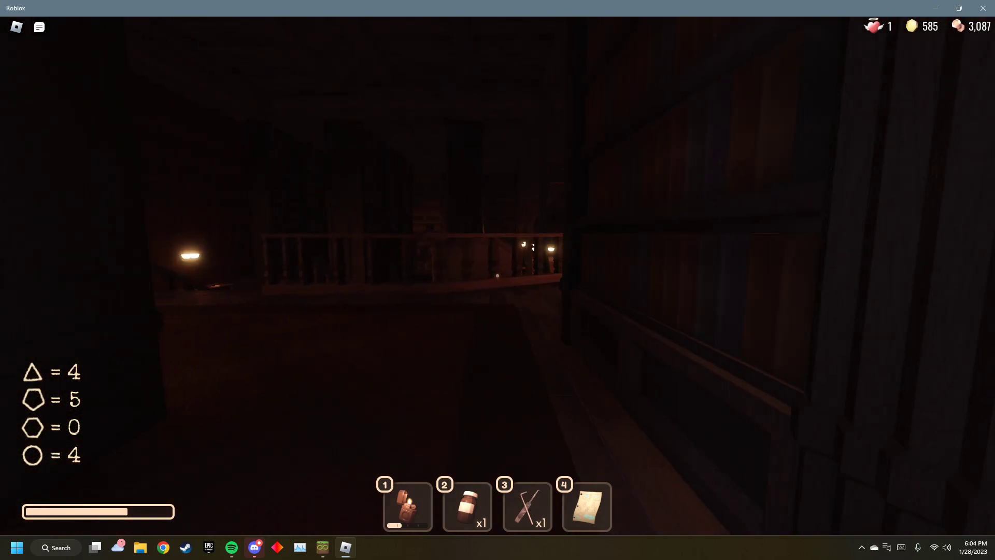
key("w")
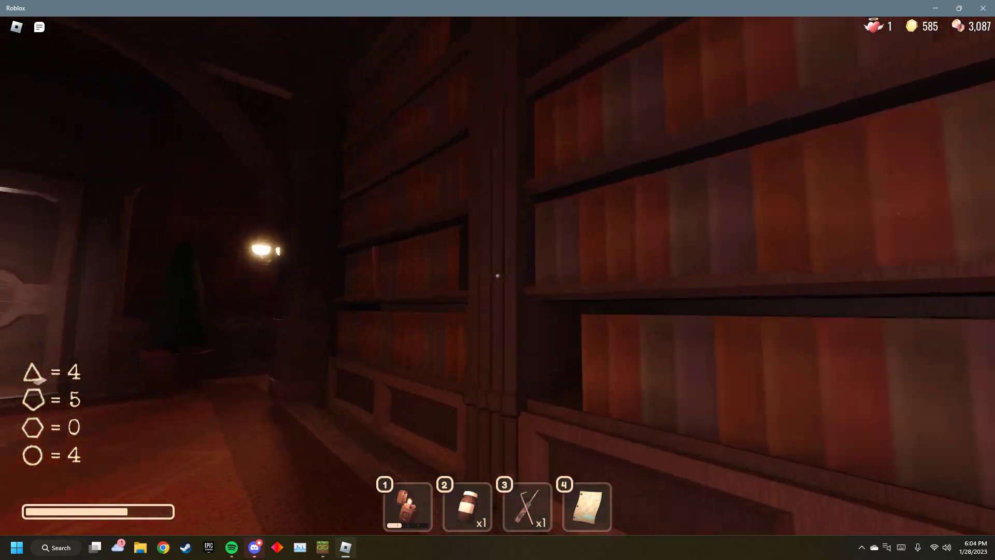
key("e")
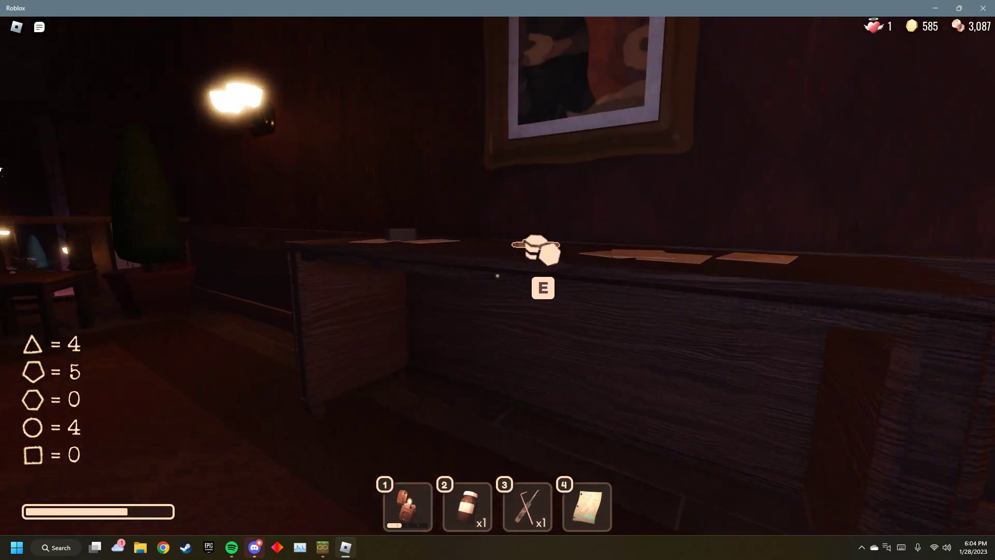
key("e")
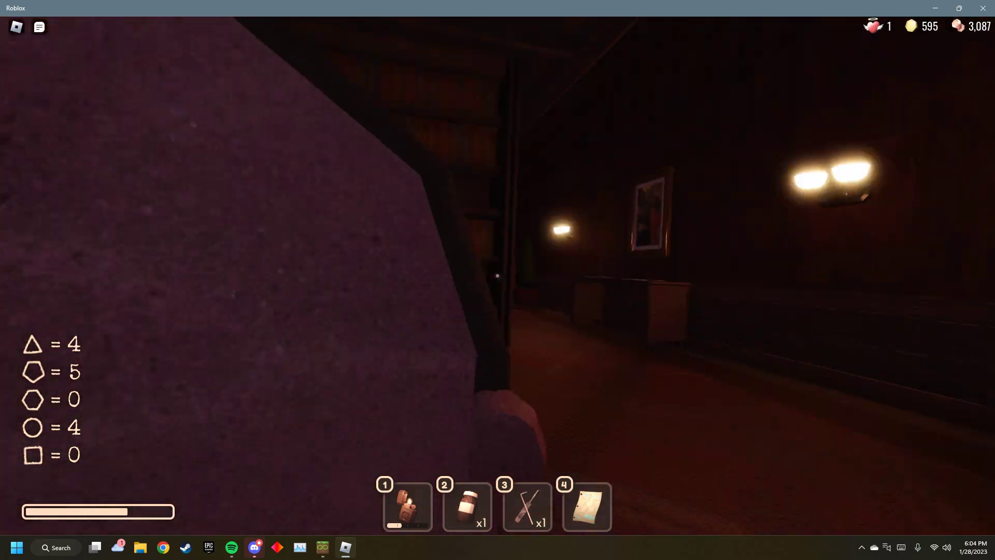
key("4")
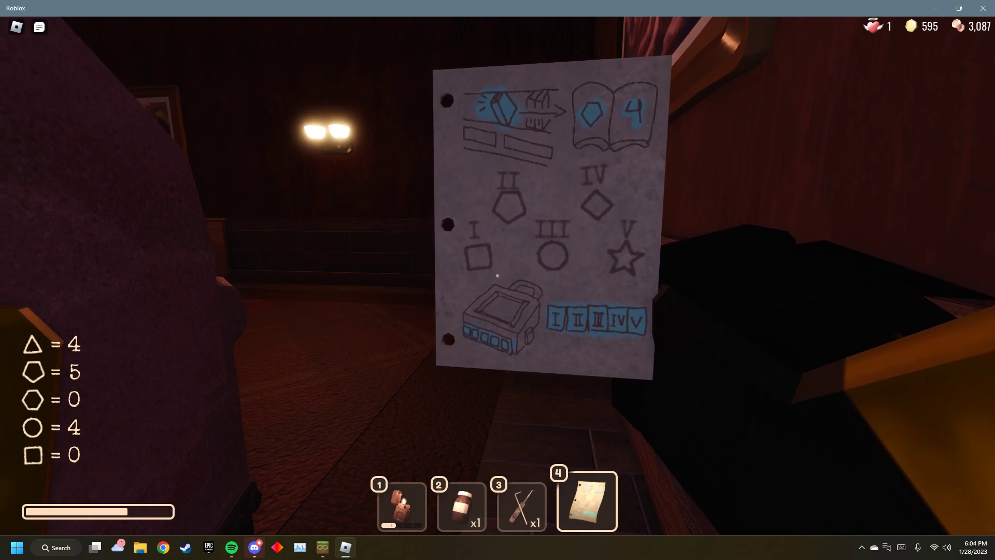
- Lower Roblox's volume to 20 in the Xbox Game Bar overlay
key("super+g")
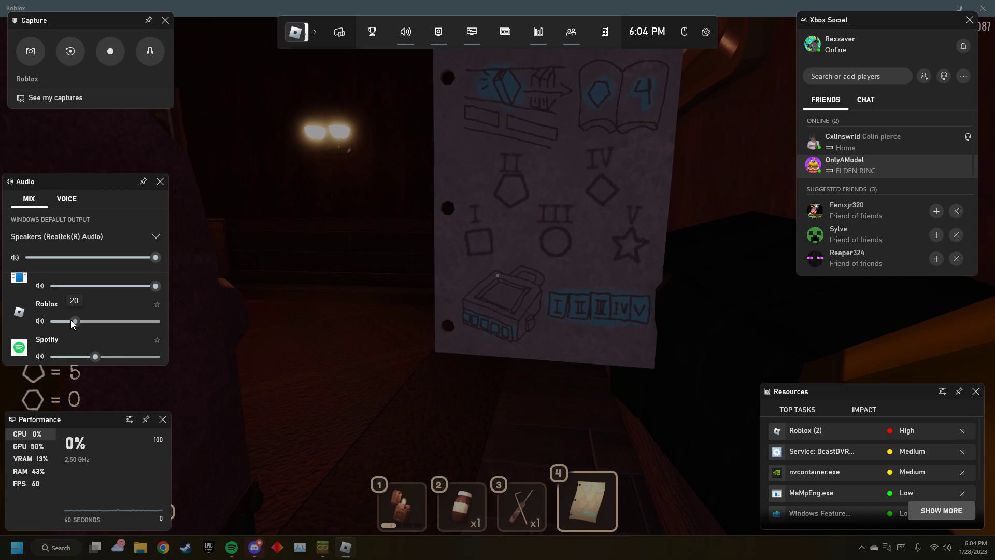
key("super+g")
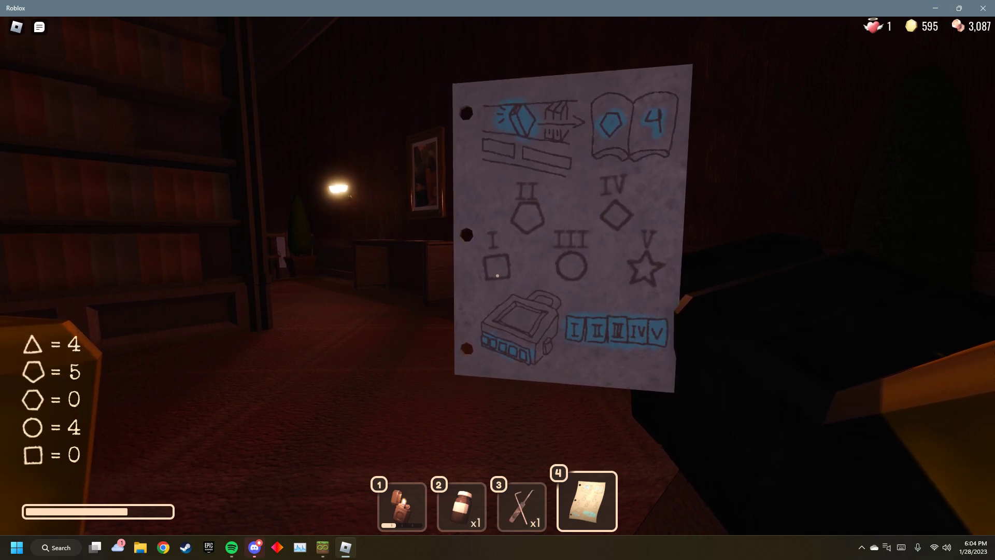
- Put the paper away, check the padlocked door, and head toward the couch room
key("4")
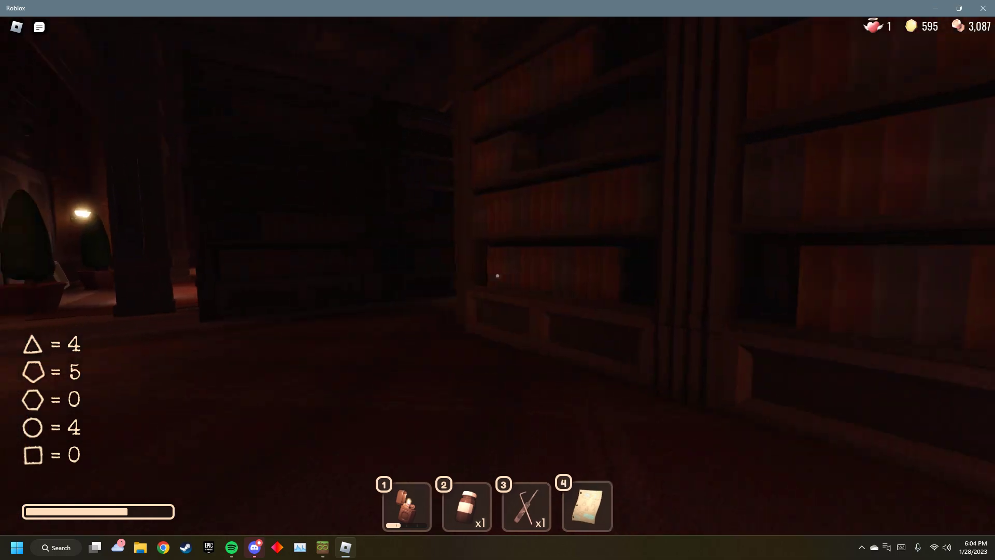
key("w")
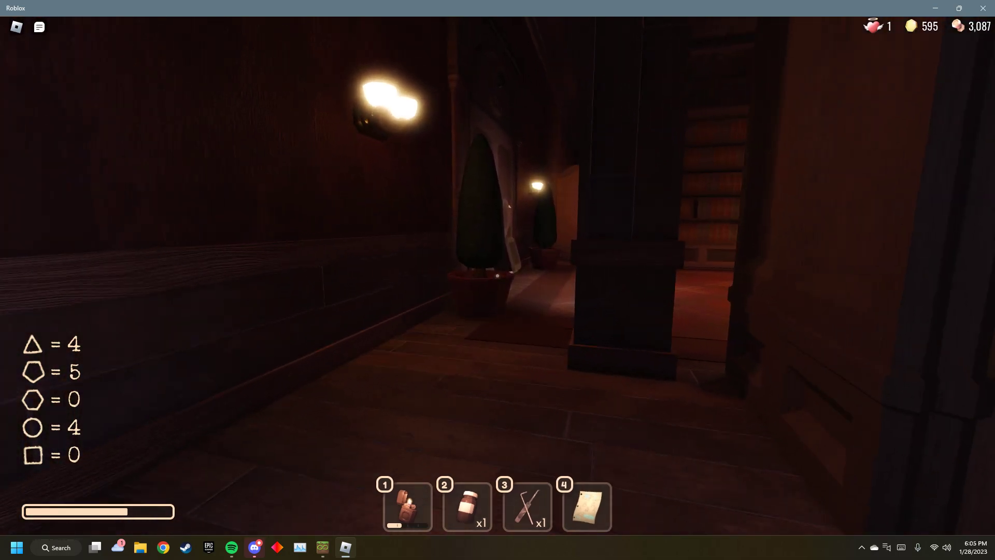
key("w")
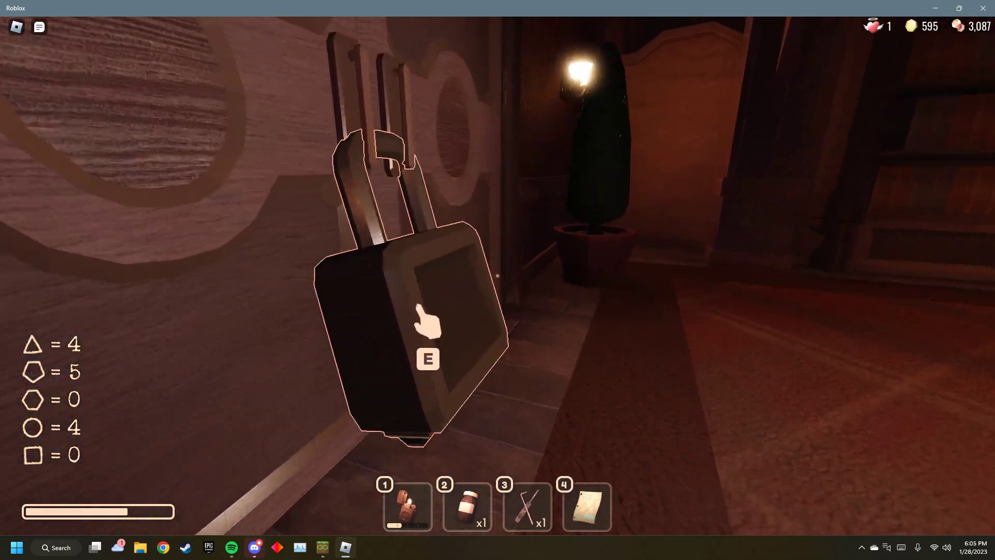
key("w")
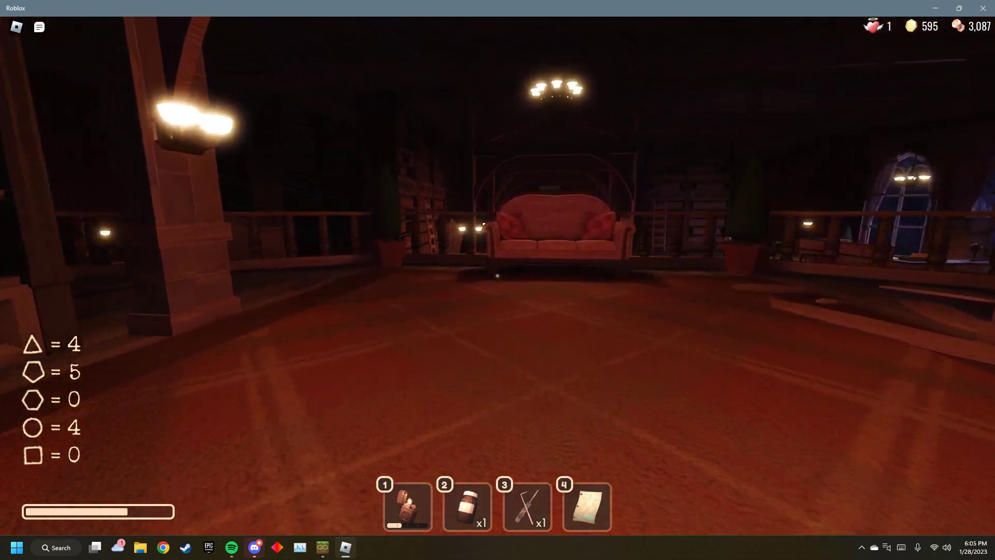
key("w")
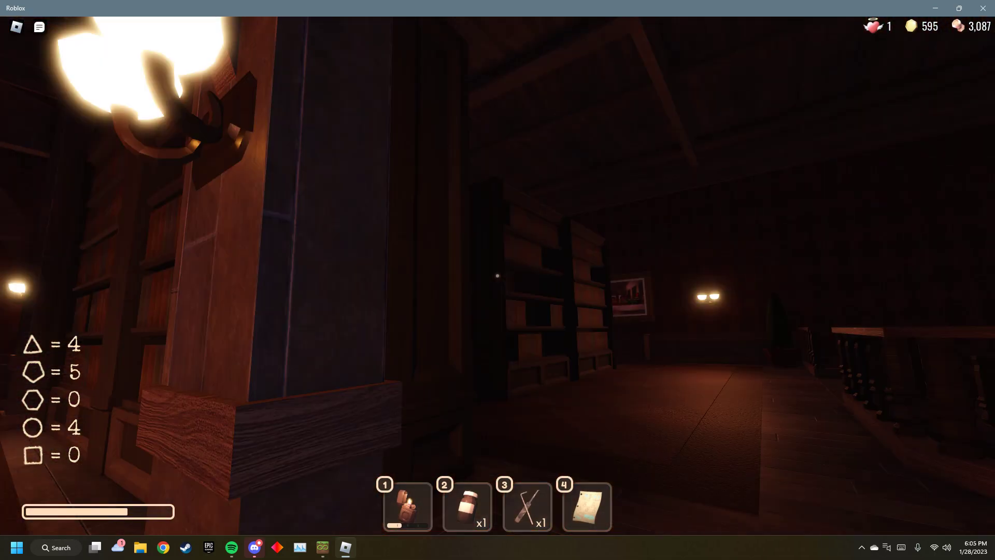
left_click_drag(498, 276, 498, 275)
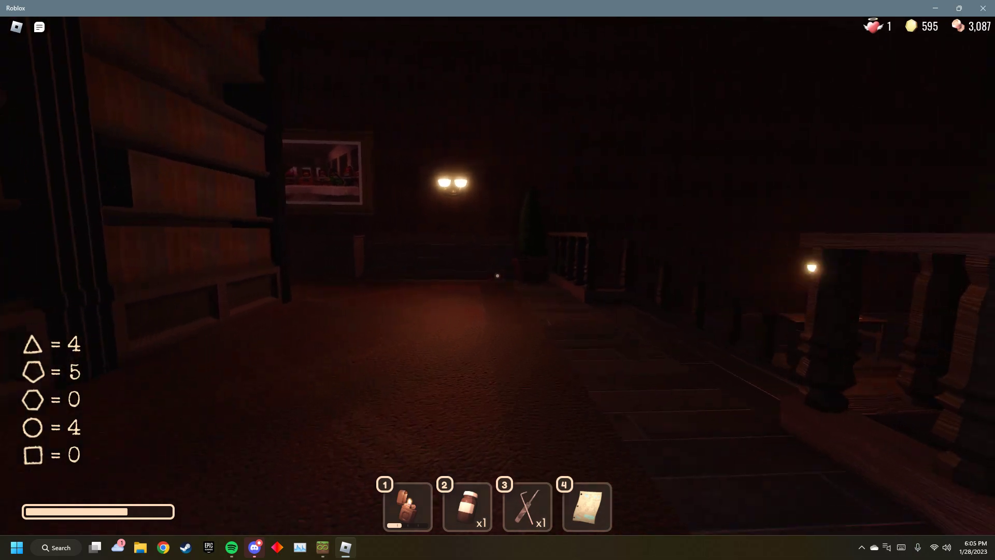
- Search the armchair room and the picture hallway on the way to the stairs
key("w")
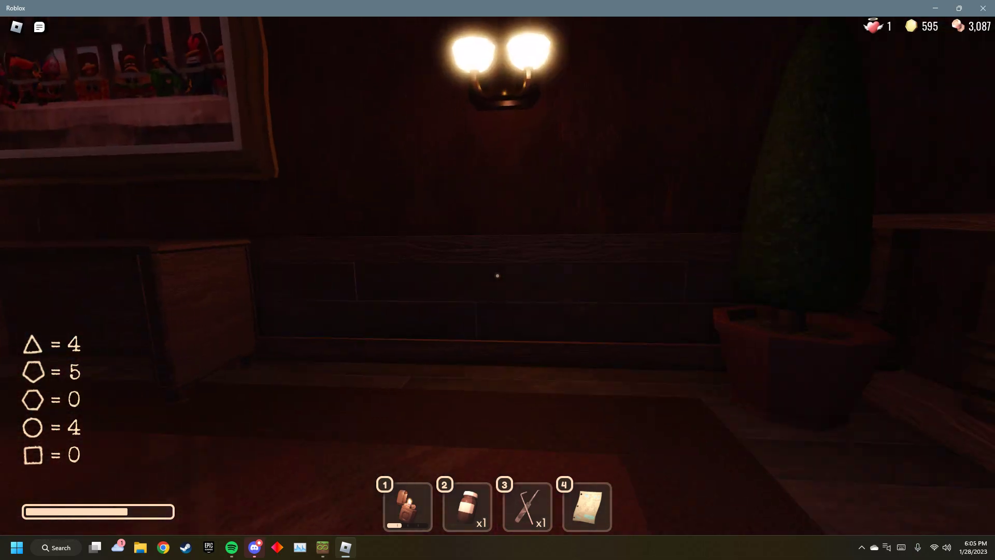
key("w")
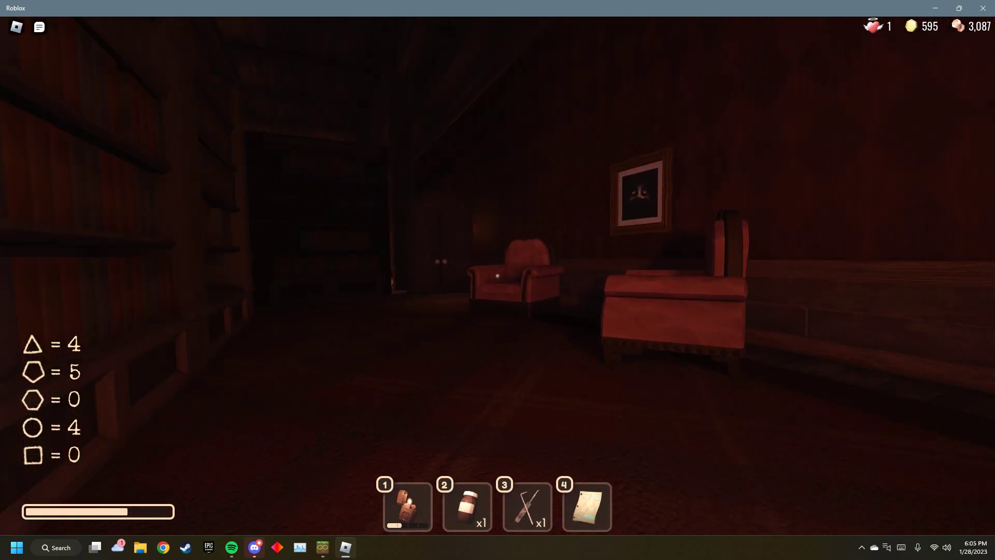
key("w")
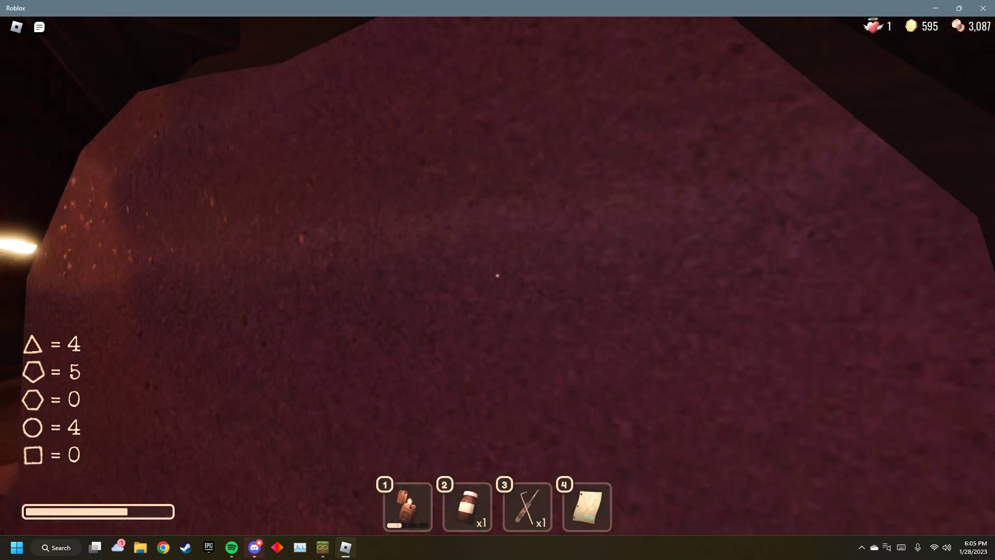
key("s")
key("w")
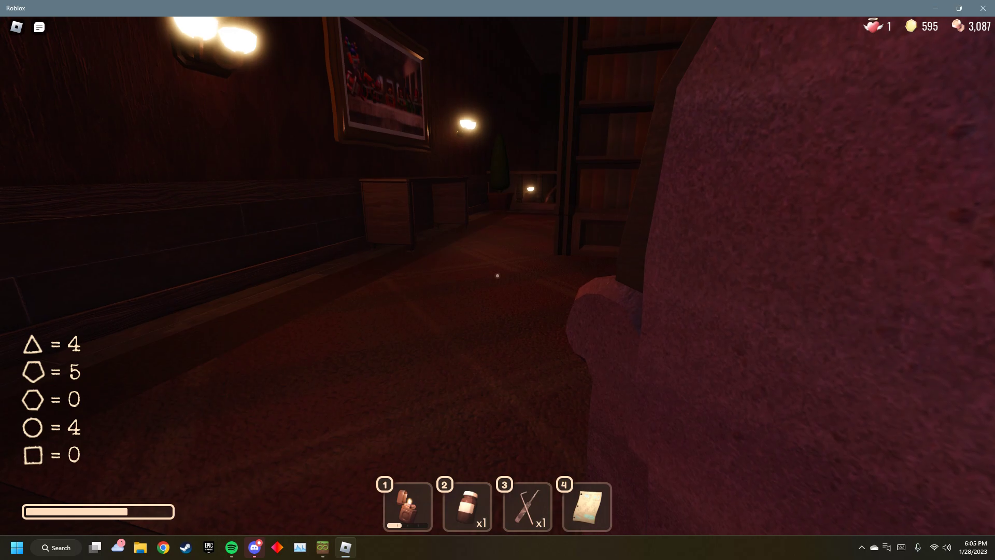
key("w")
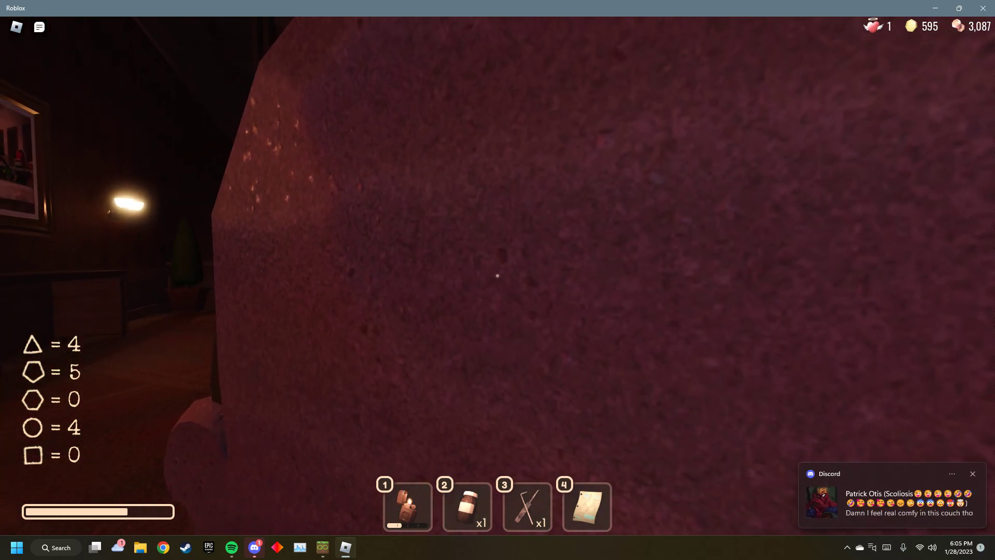
key("w")
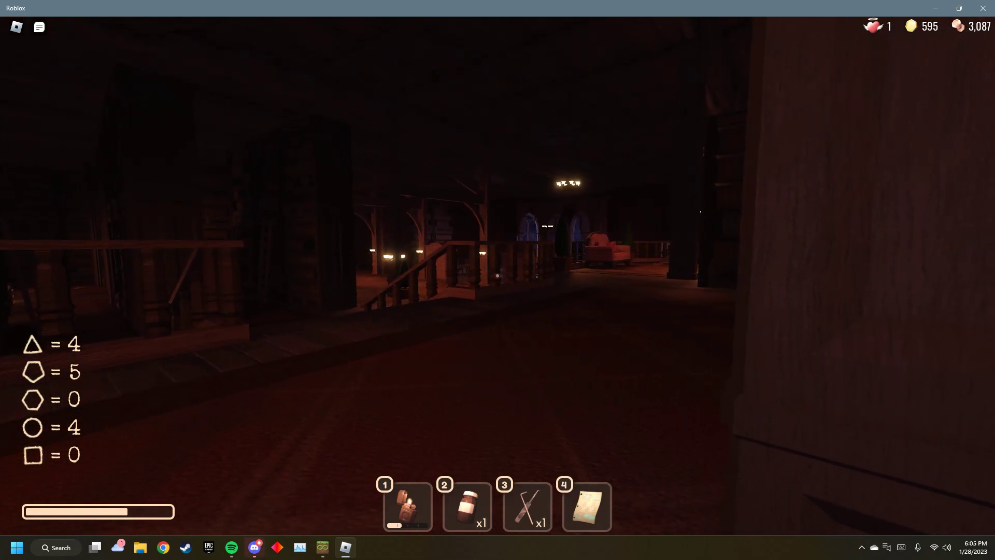
key("w")
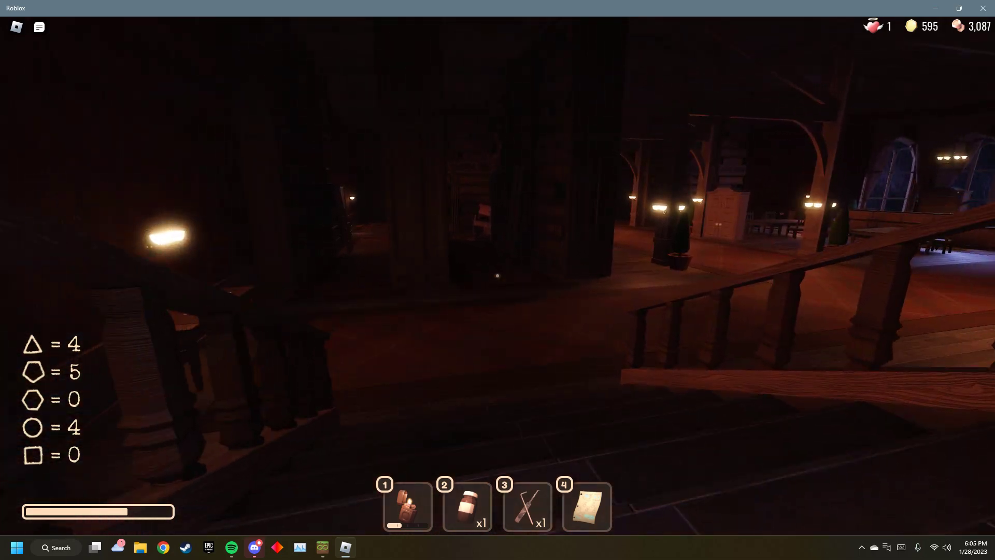
- Go downstairs past the wardrobe and take the diamond = 5 hint book from a shelf
key("w")
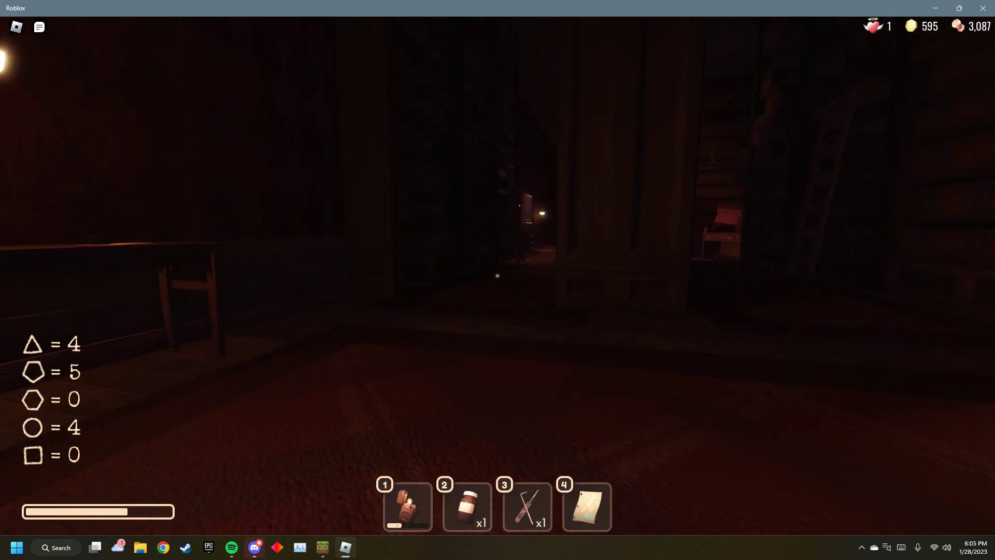
key("w")
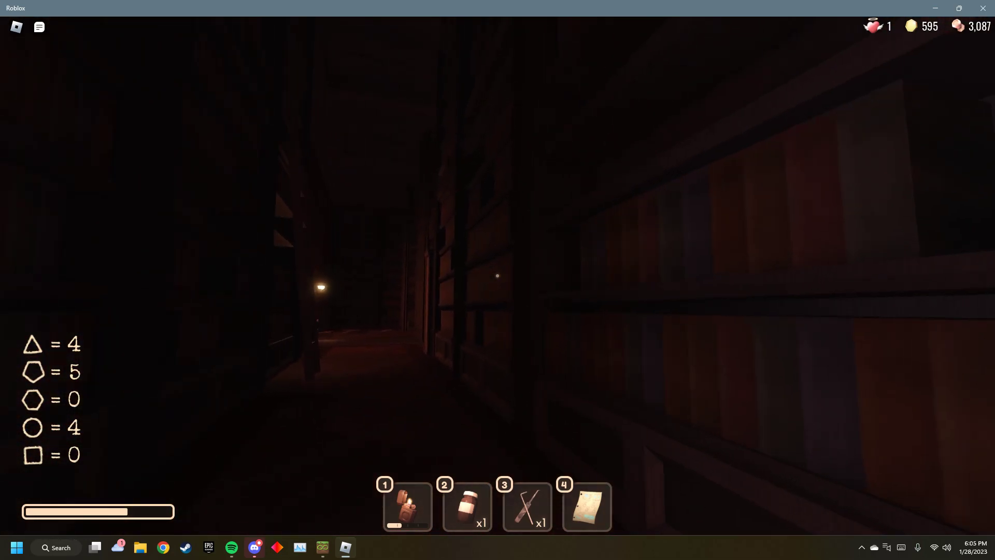
key("w")
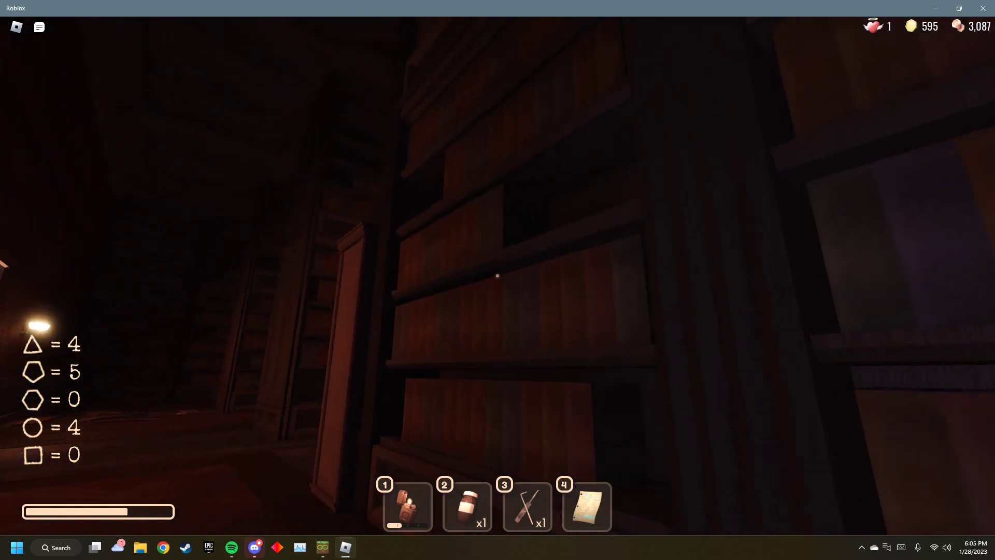
key("w")
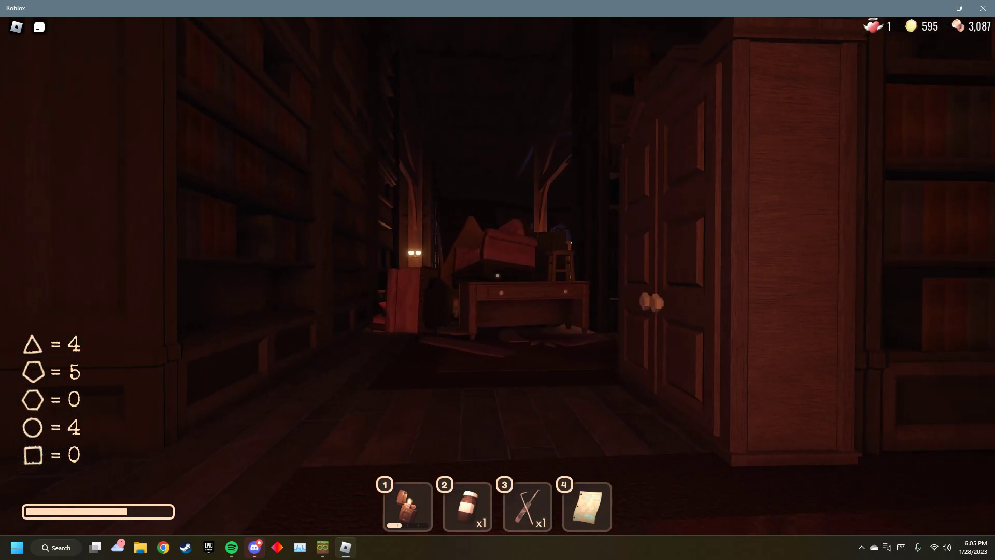
key("w")
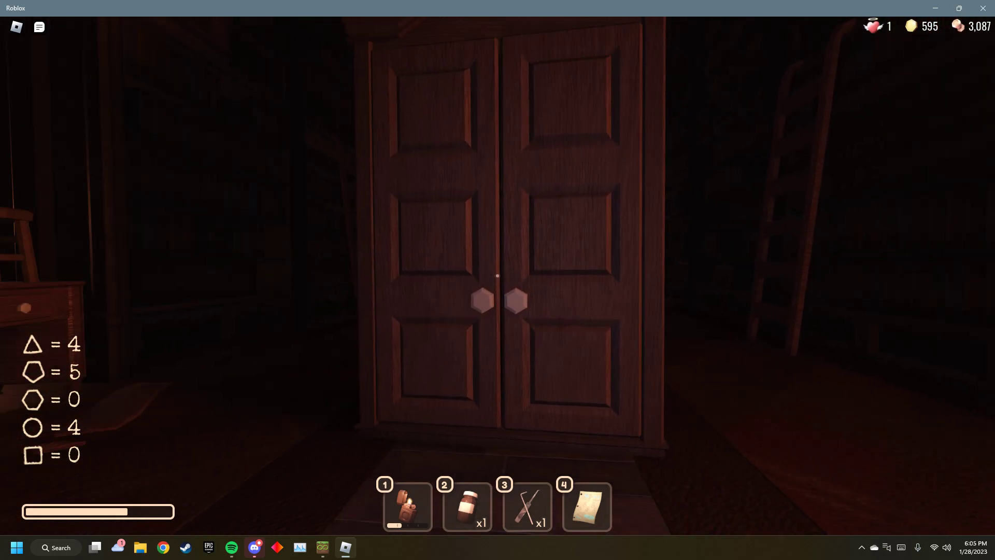
key("w")
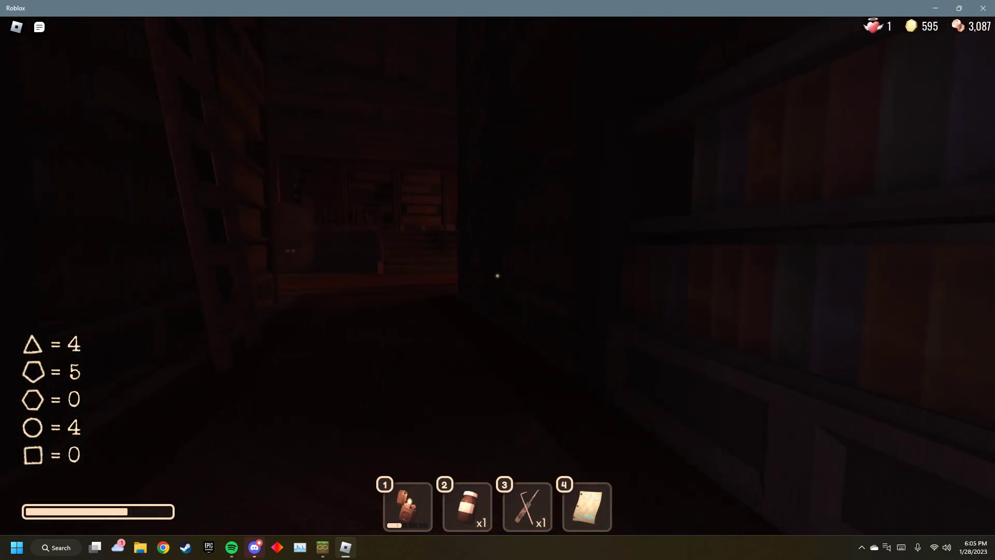
key("w")
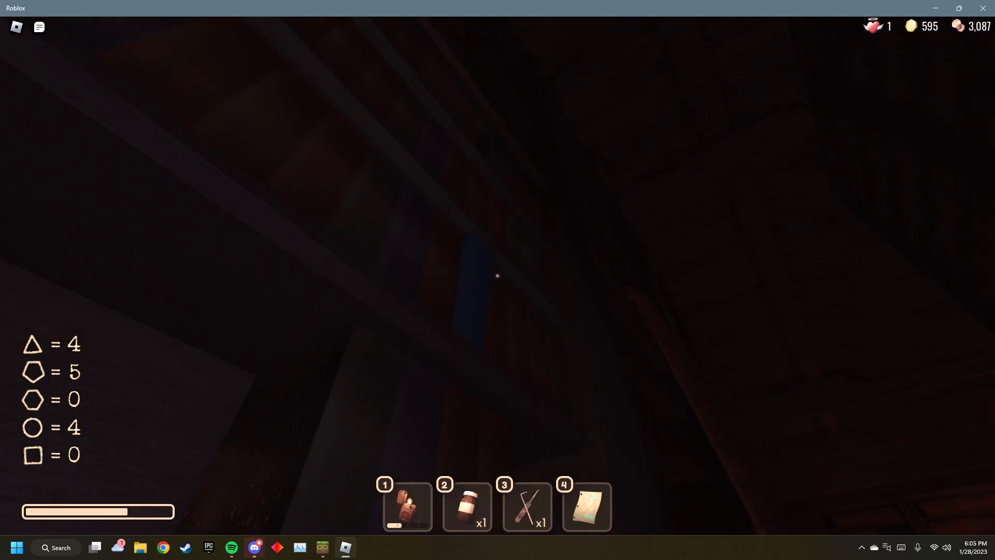
key("e")
key("5")
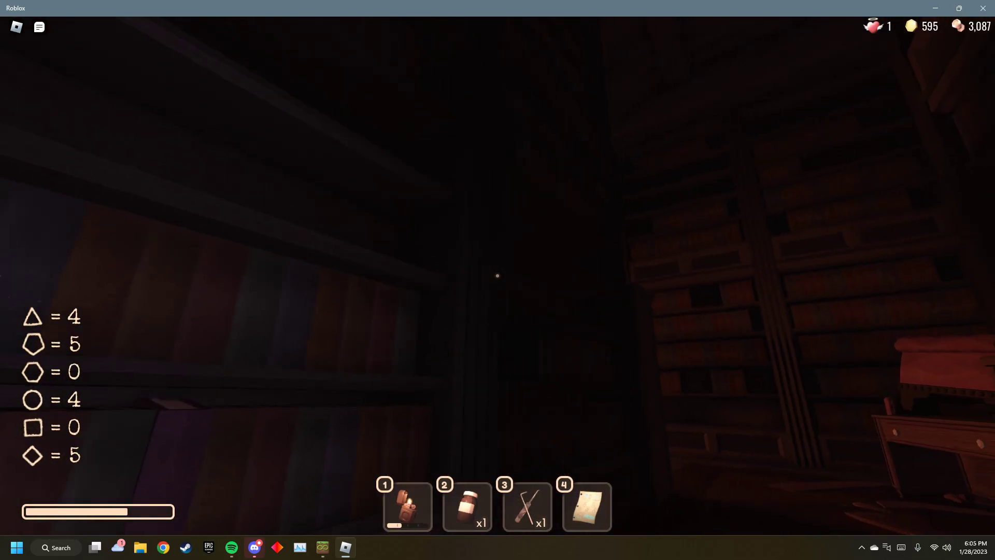
- Take the cross = 8 hint book and study the padlock diagram on the paper note
key("e")
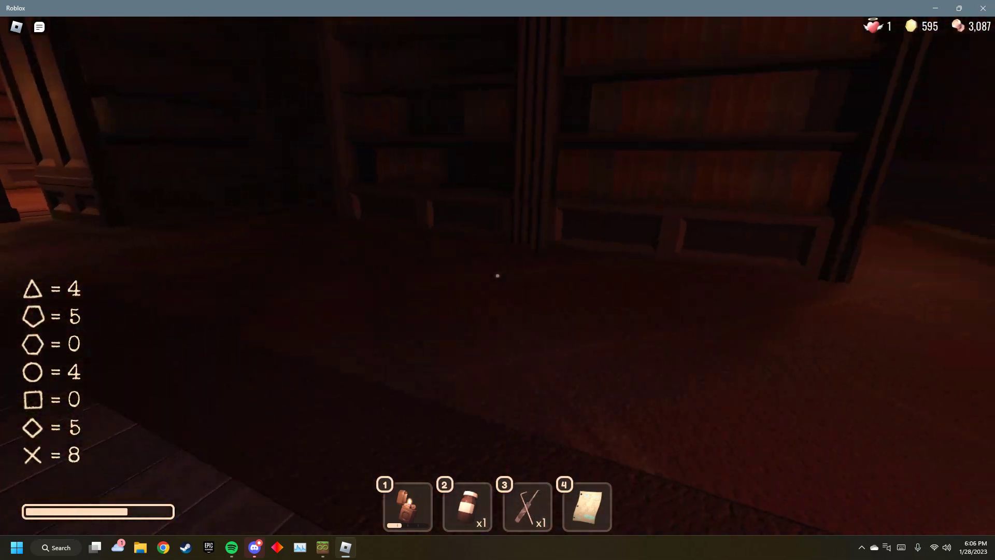
key("4")
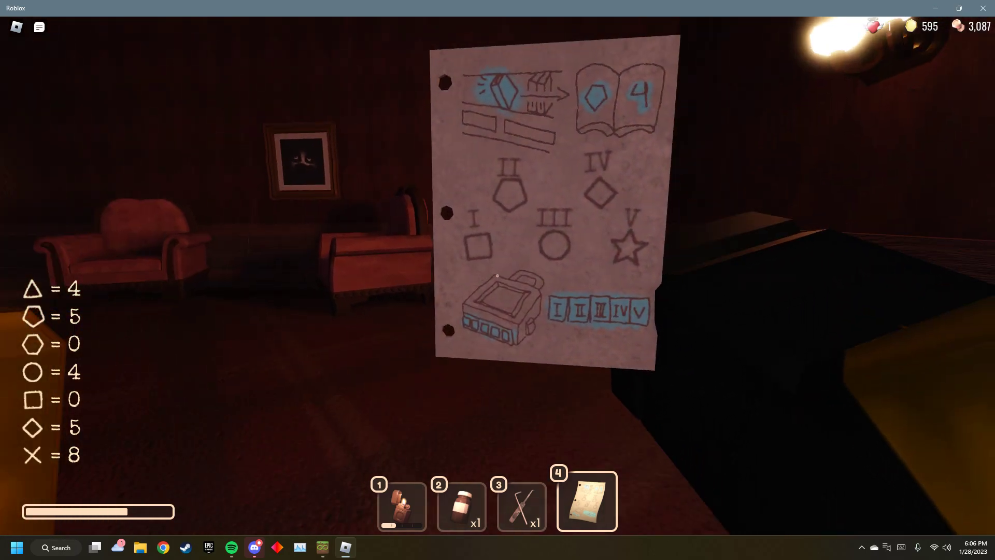
key("w")
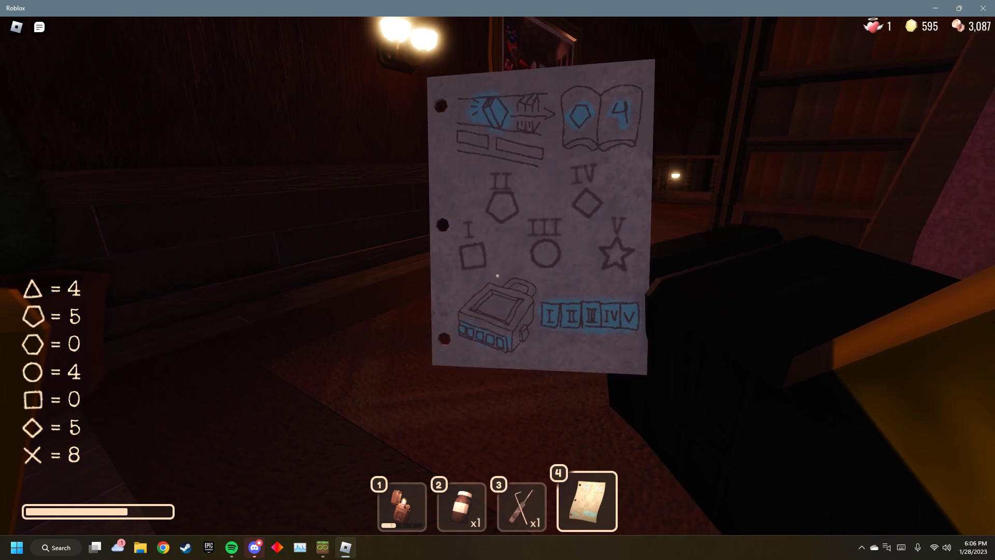
key("4")
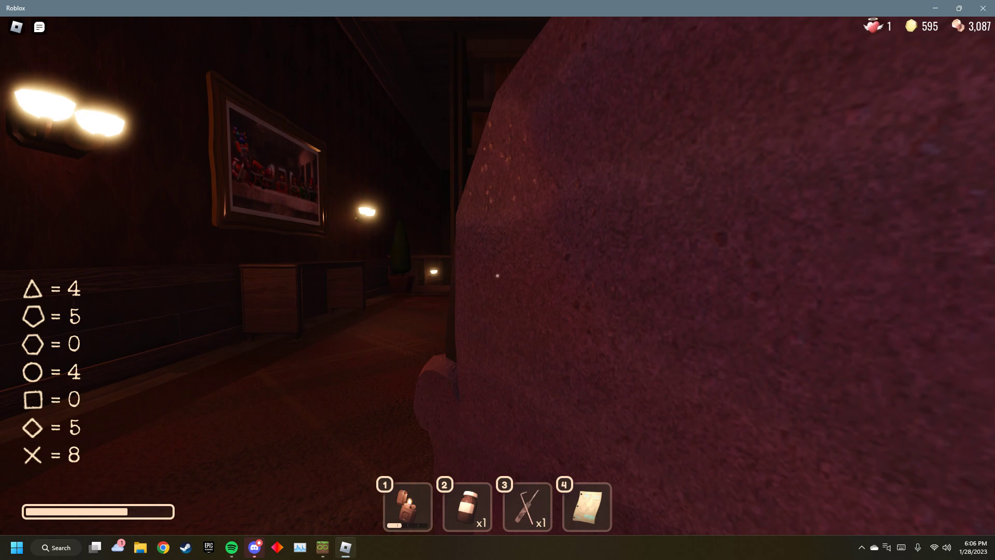
- Walk past the painting and railing to collect the gold on the table
key("w")
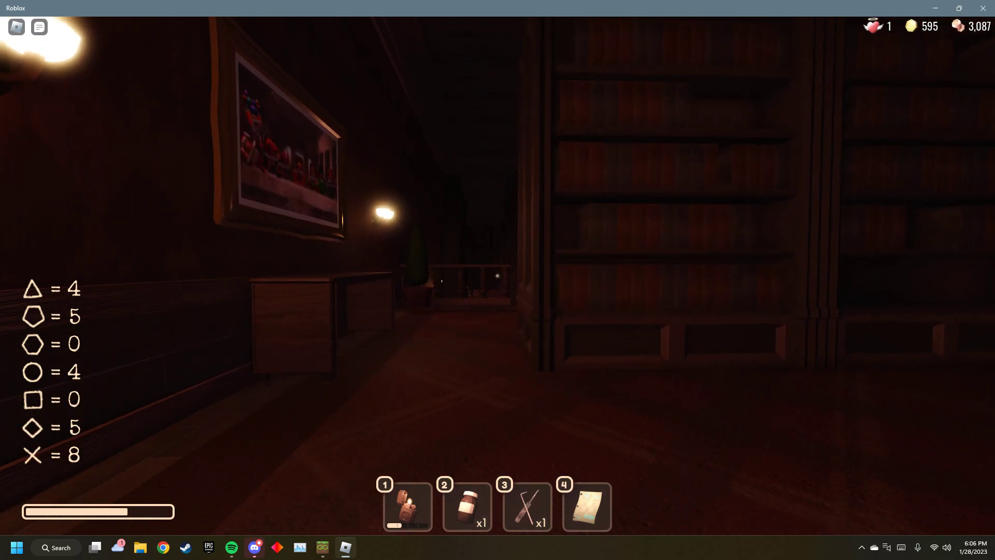
key("w")
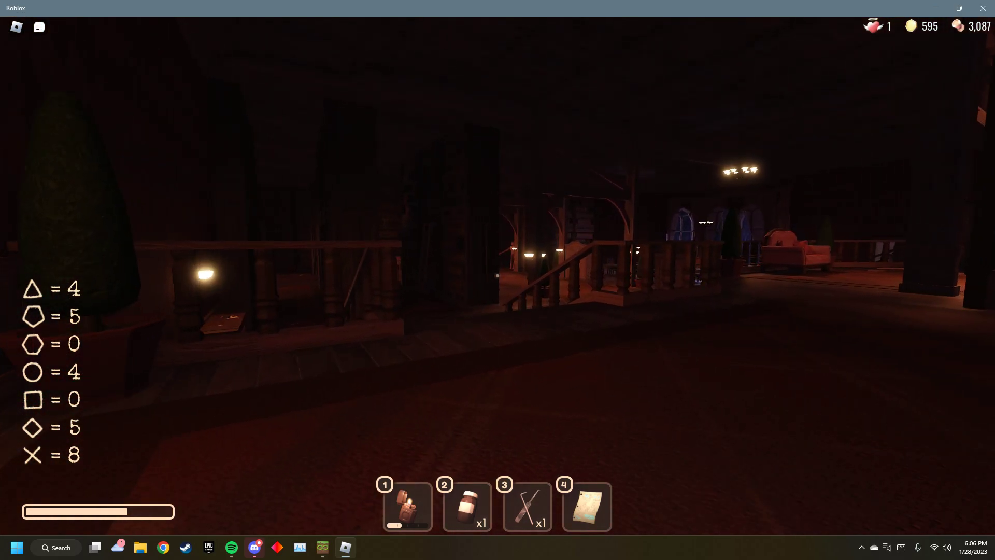
key("w")
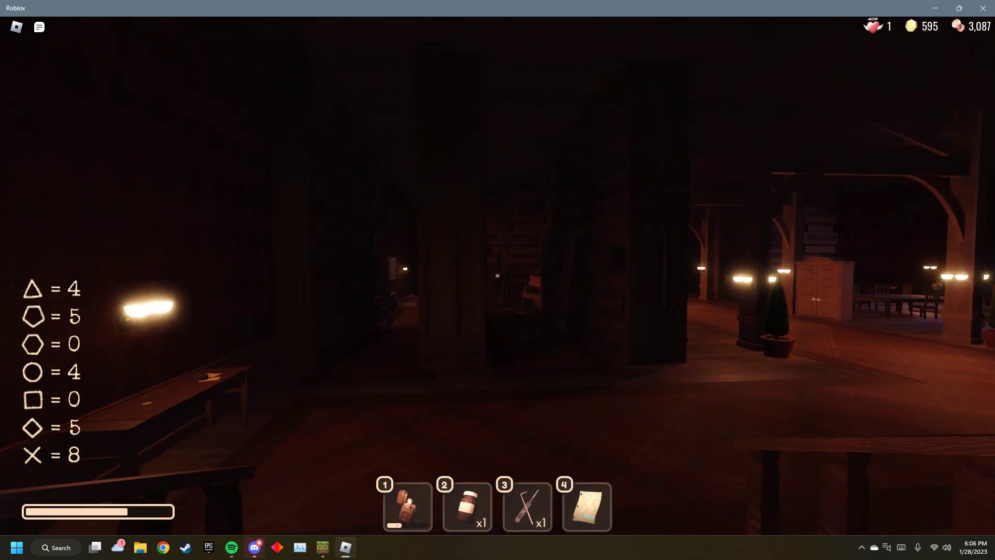
key("w")
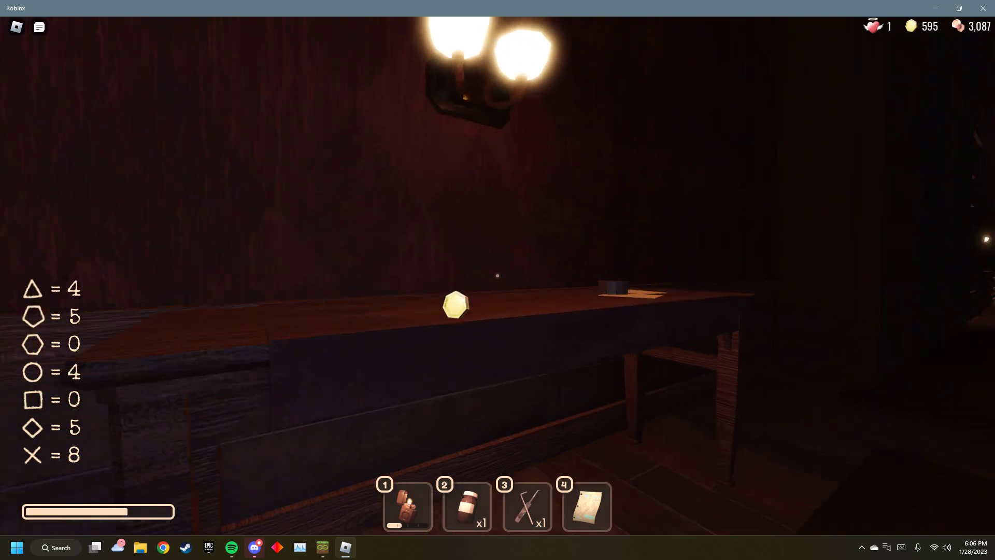
- Grab the star = 6 book, then open the instant replay options after dying to Figure
key("w")
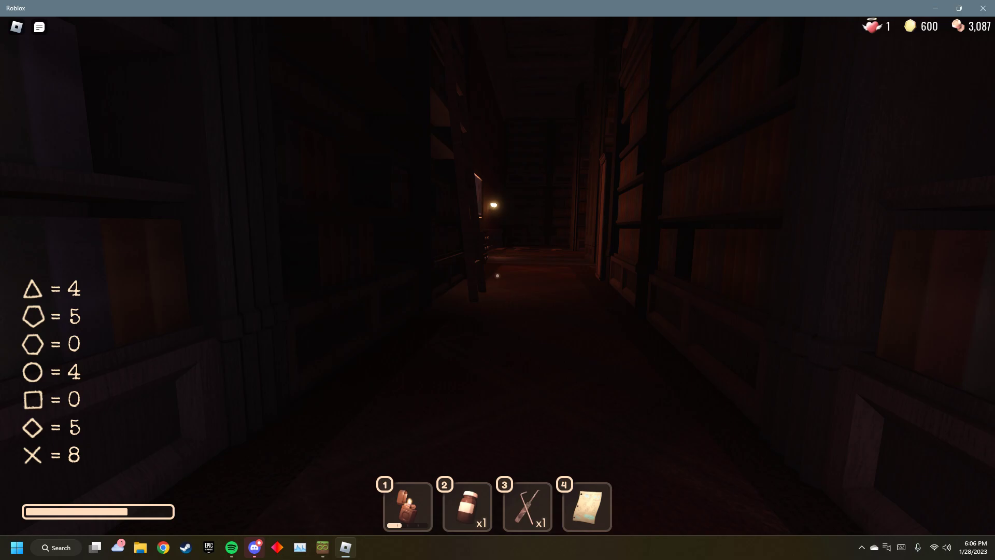
key("w")
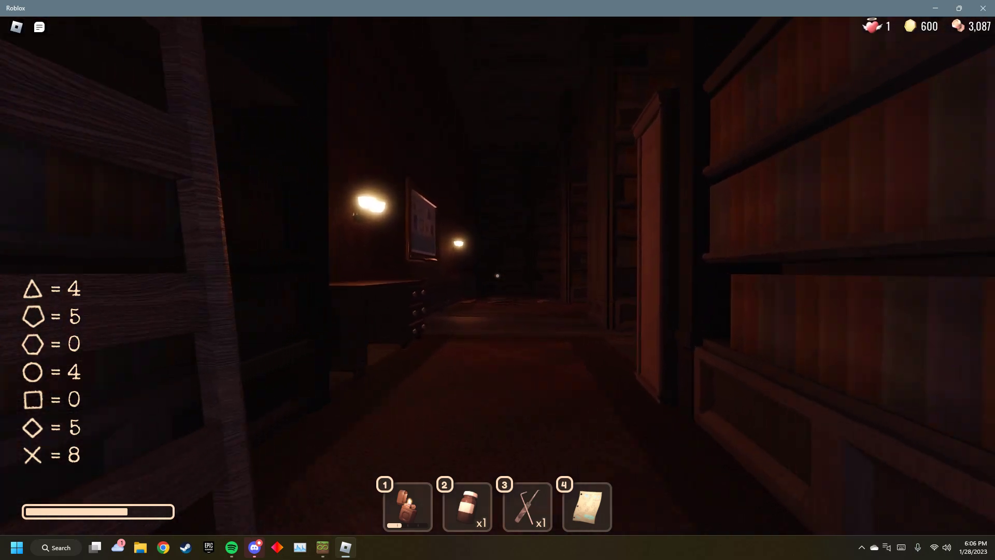
key("w")
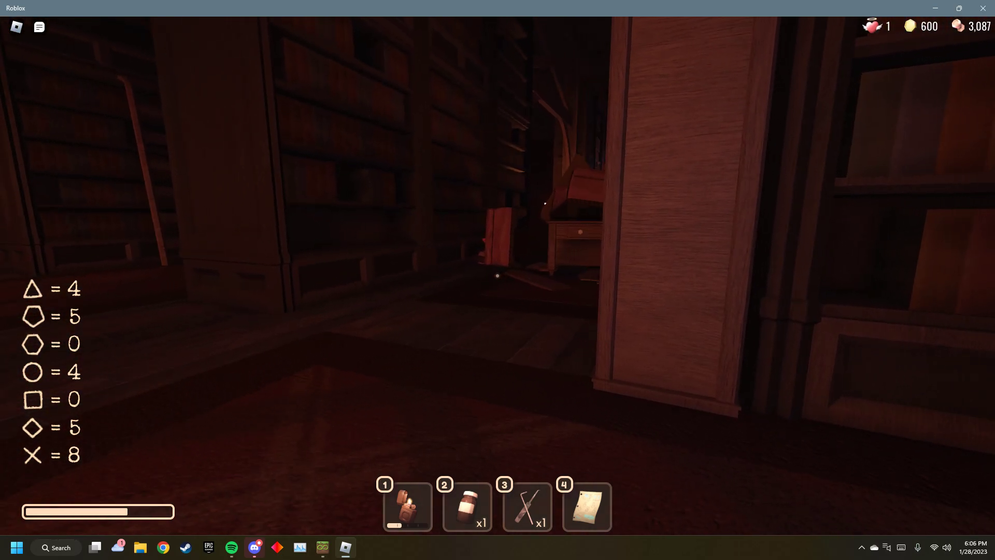
key("a")
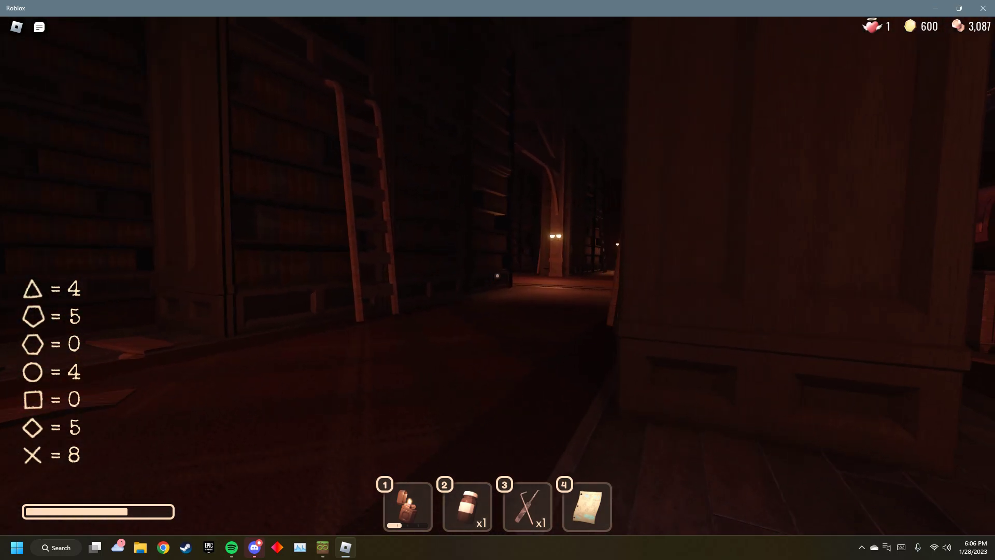
key("w")
key("e")
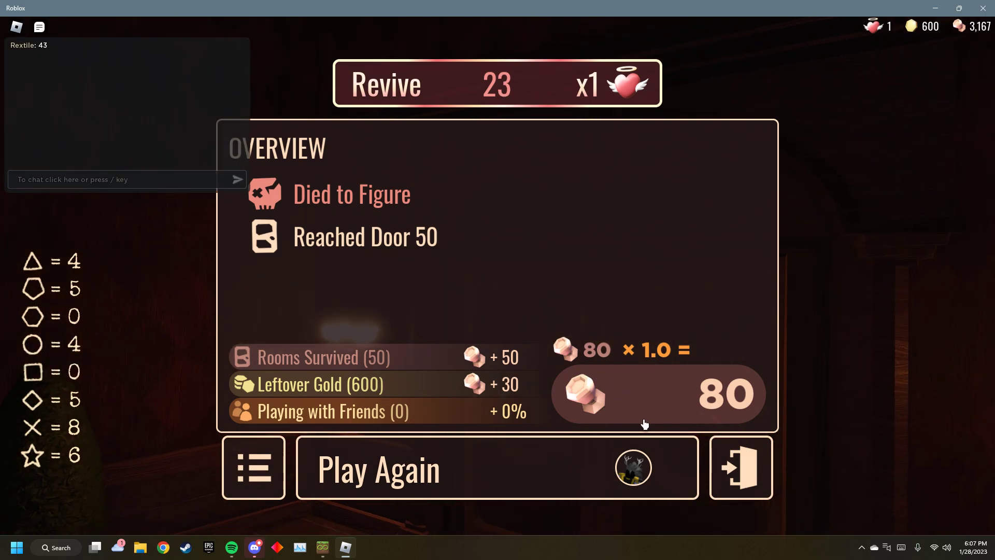
key("alt+z")
left_click(369, 177)
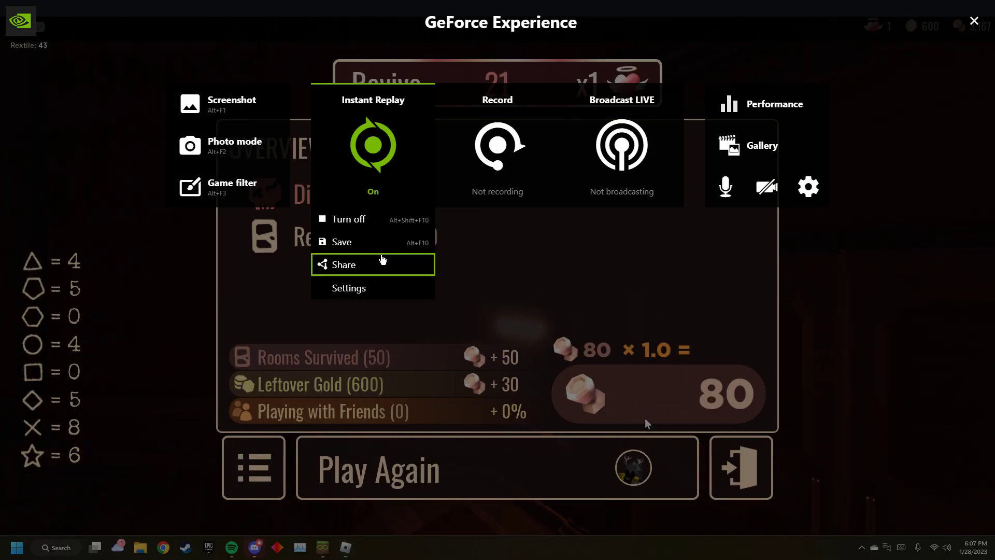